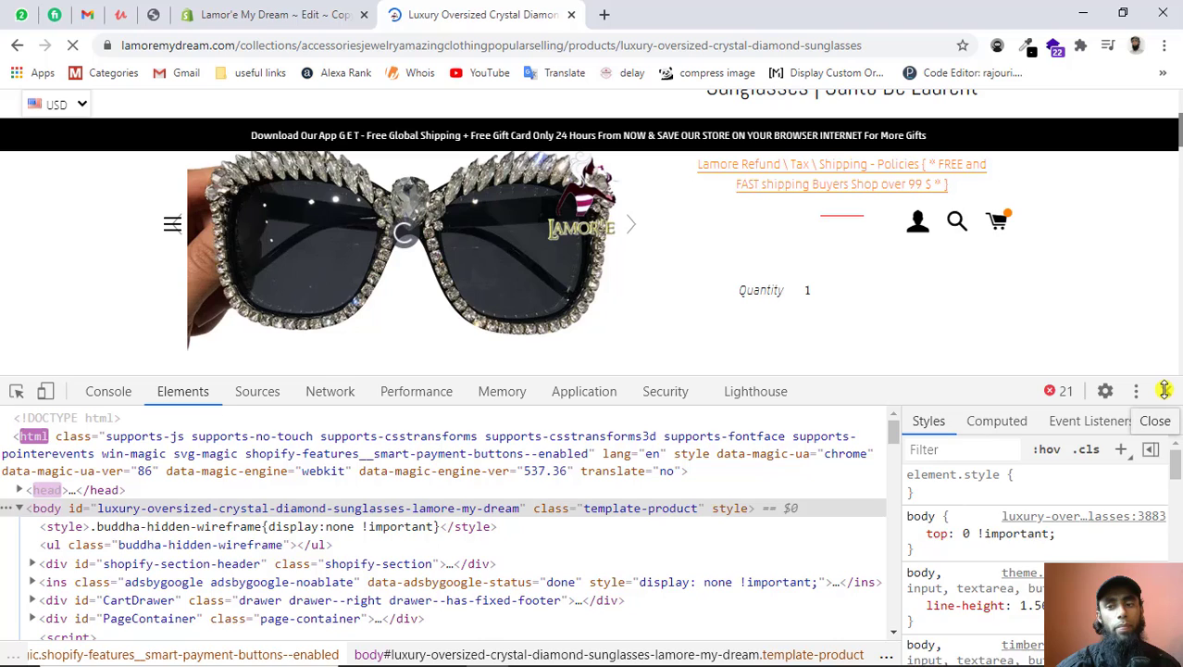
# - Close DevTools and return to the product-template.liquid theme code editor tab
pyautogui.click(1165, 390)
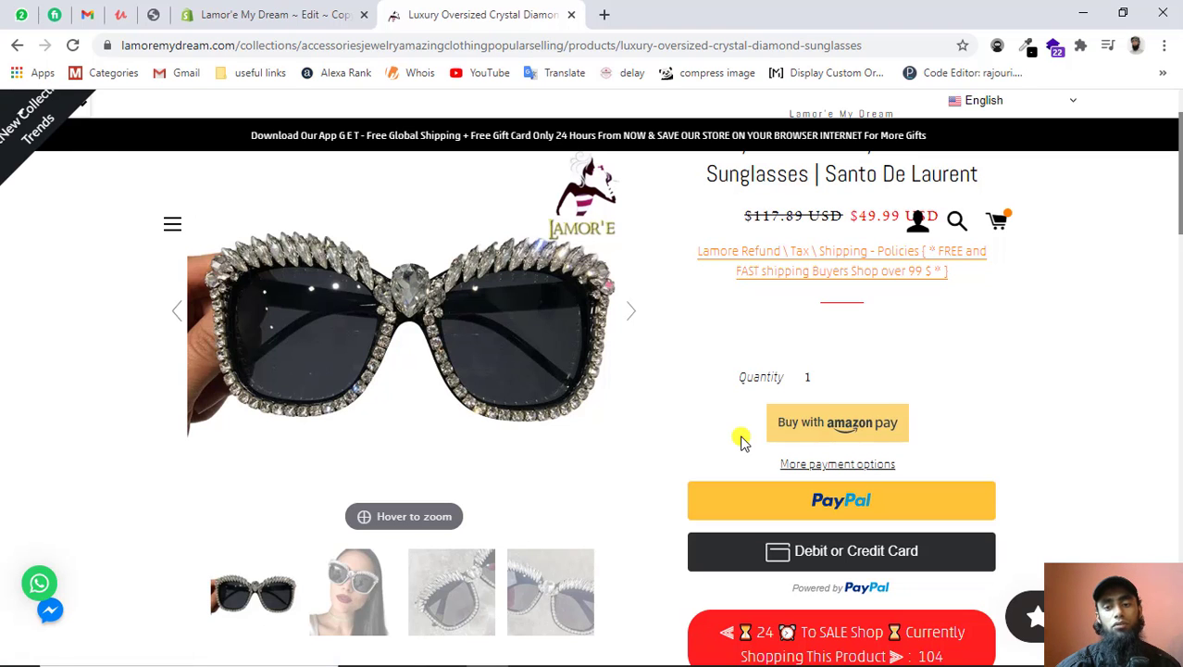
pyautogui.click(248, 16)
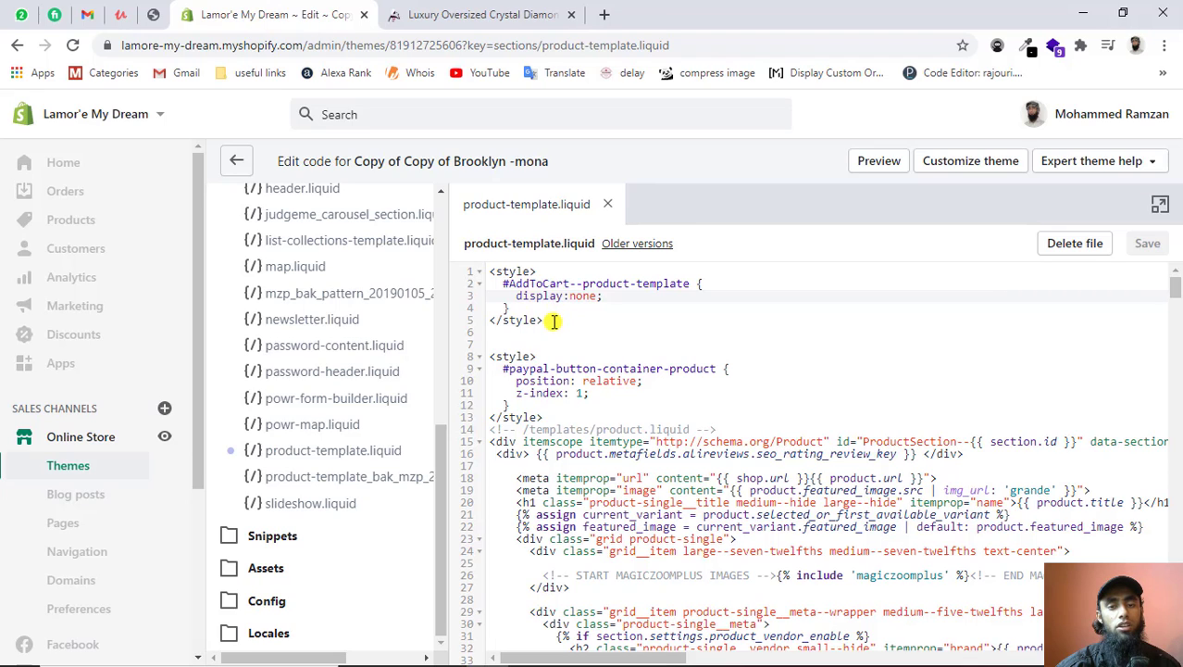
# - Delete the #AddToCart--product-template display:none style block on lines 1–5 and save the template
pyautogui.moveTo(553, 322); pyautogui.dragTo(486, 269)
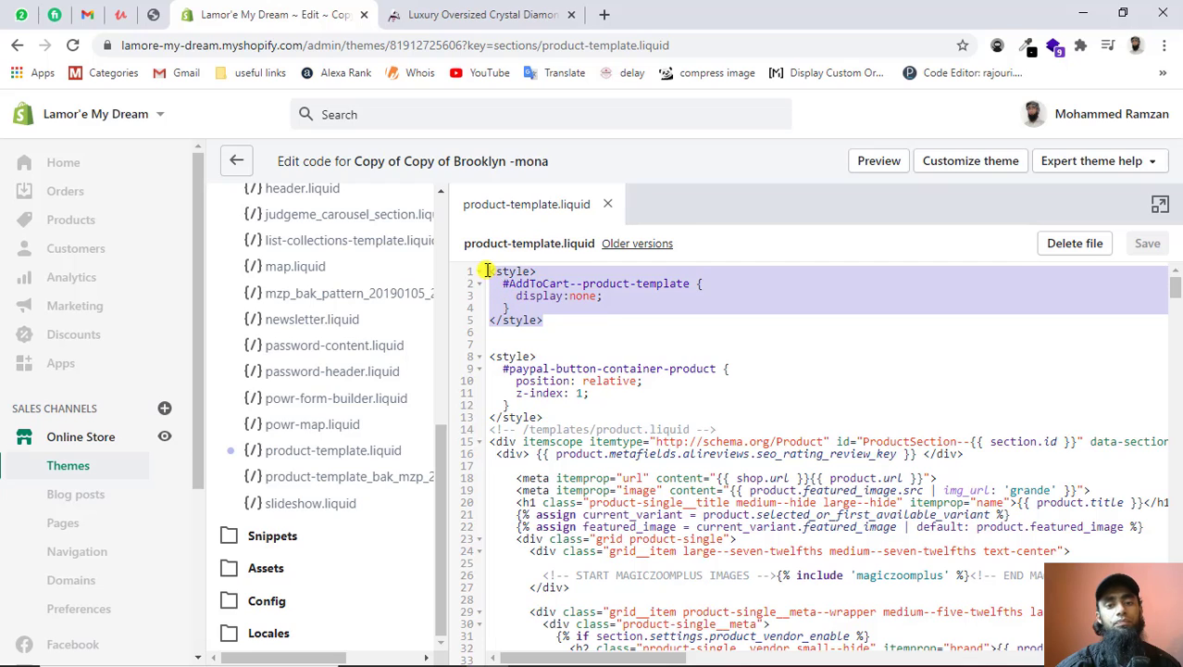
pyautogui.click(550, 324)
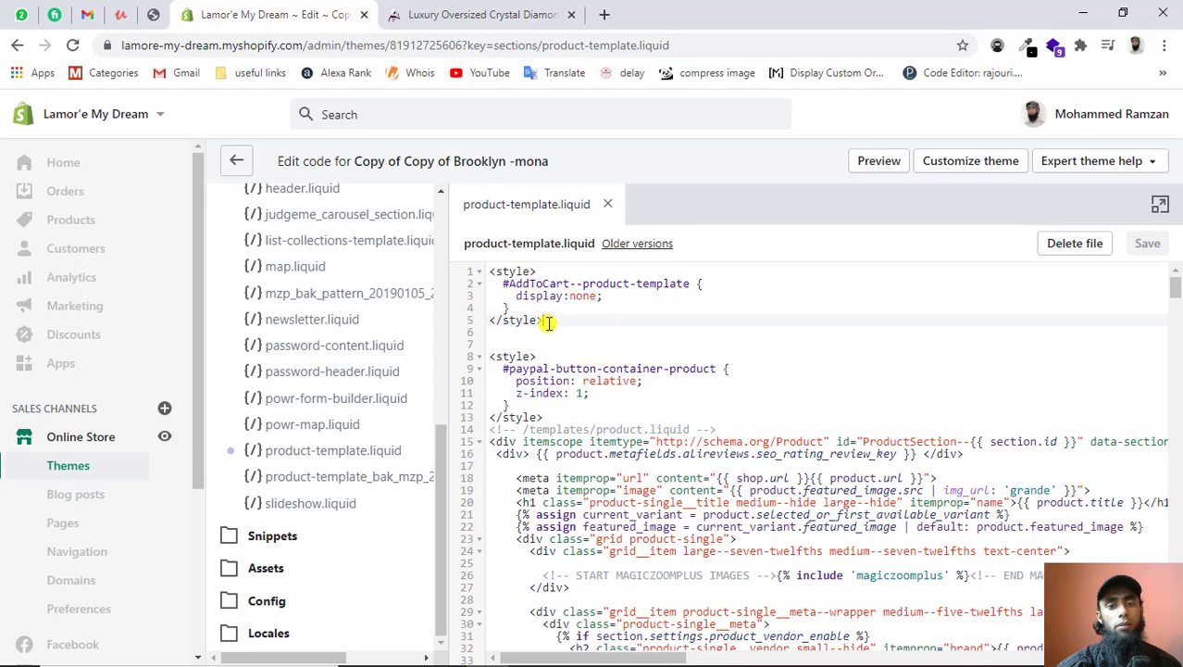
pyautogui.moveTo(549, 323); pyautogui.dragTo(493, 271)
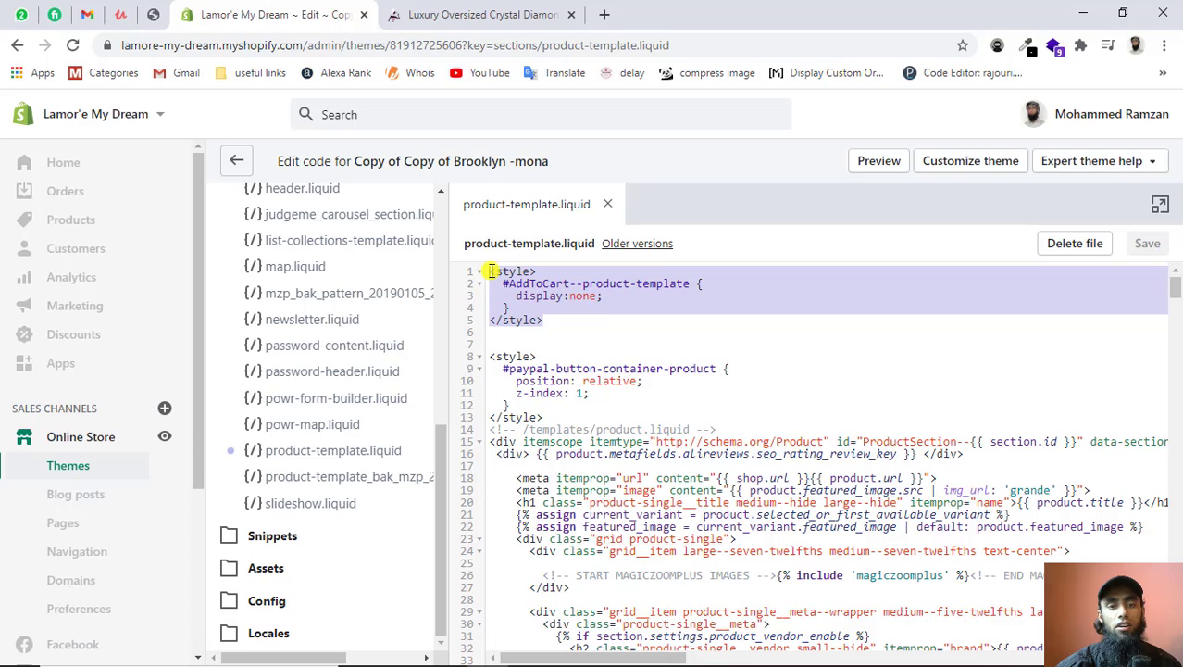
pyautogui.press('BackSpace')
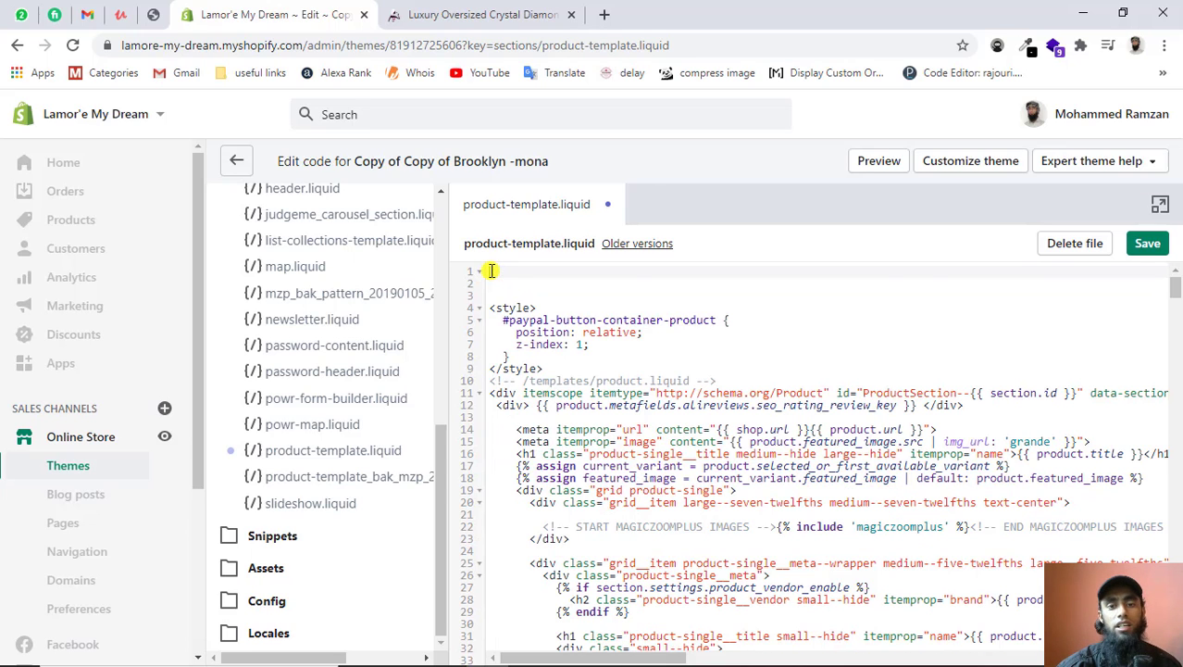
pyautogui.click(1153, 248)
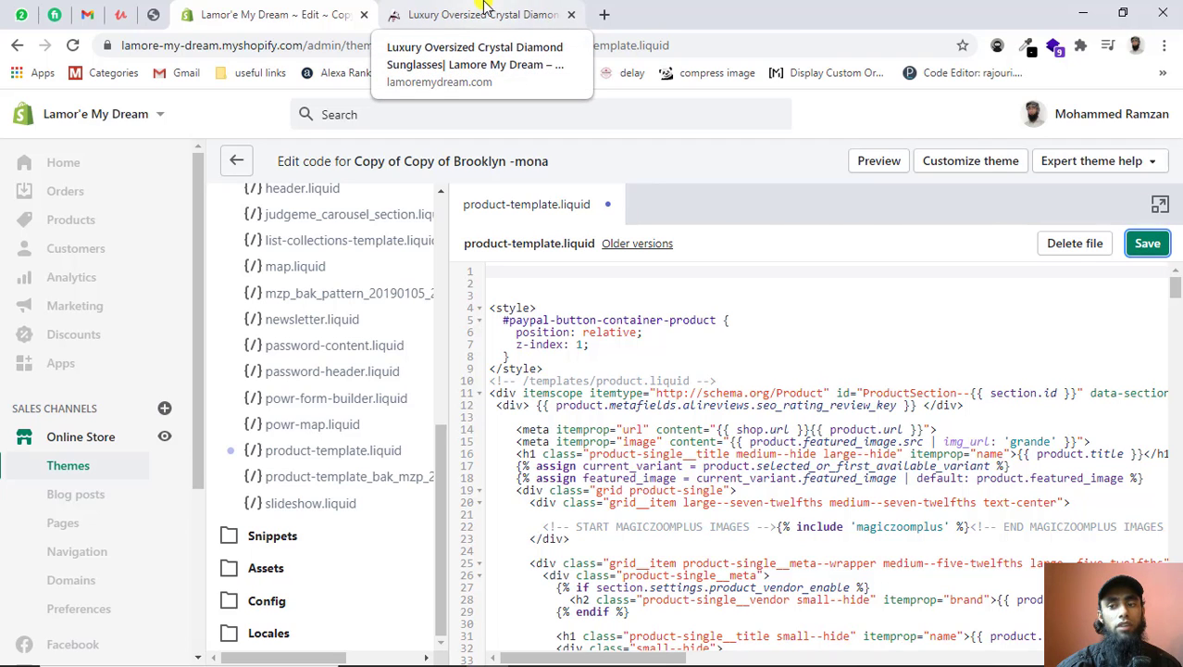
pyautogui.click(484, 11)
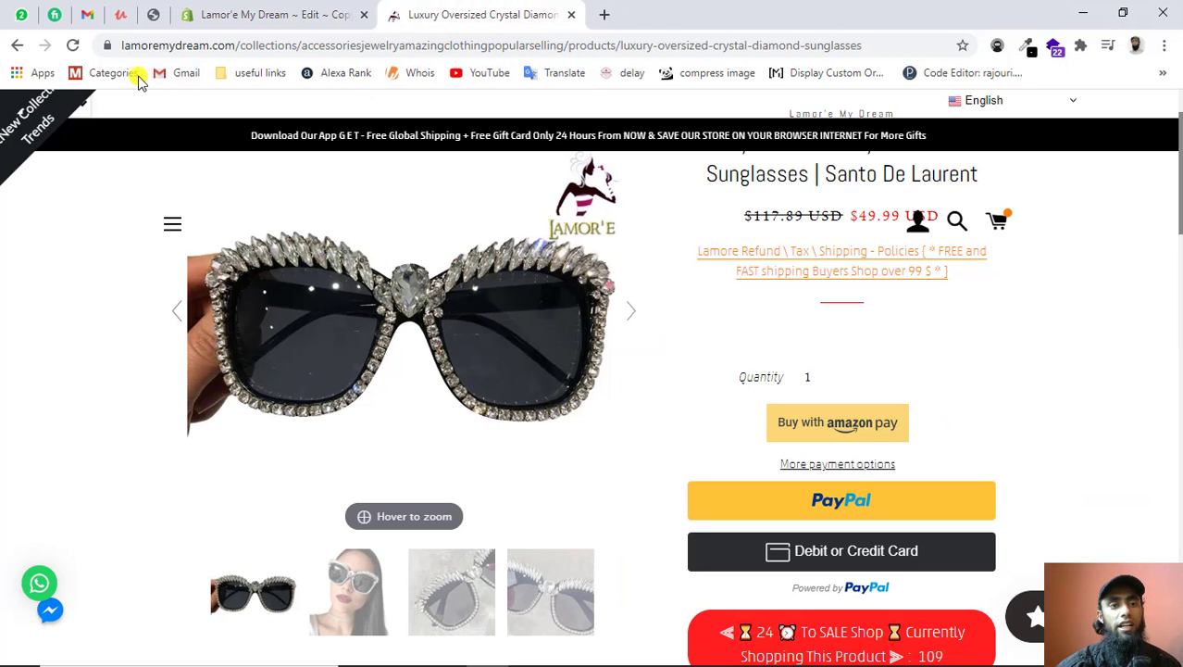
# - Reload the sunglasses page to see ADD TO BAG again, then duplicate the theme editor tab
pyautogui.click(72, 44)
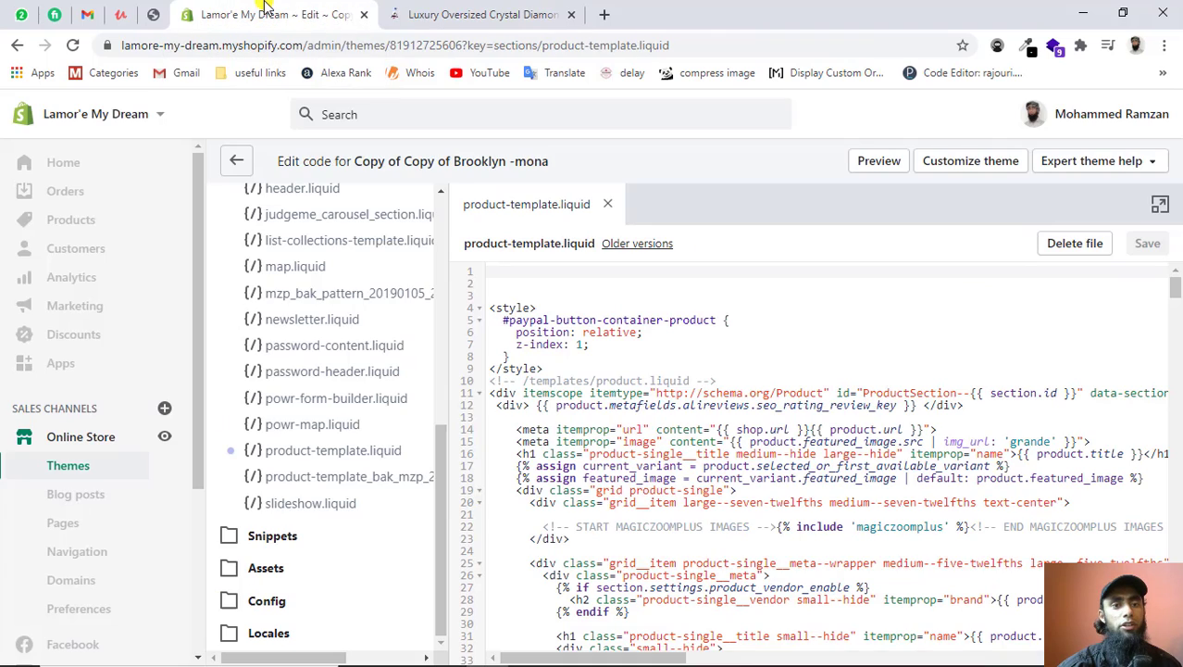
pyautogui.click(264, 11)
pyautogui.rightClick(264, 11)
pyautogui.click(312, 108)
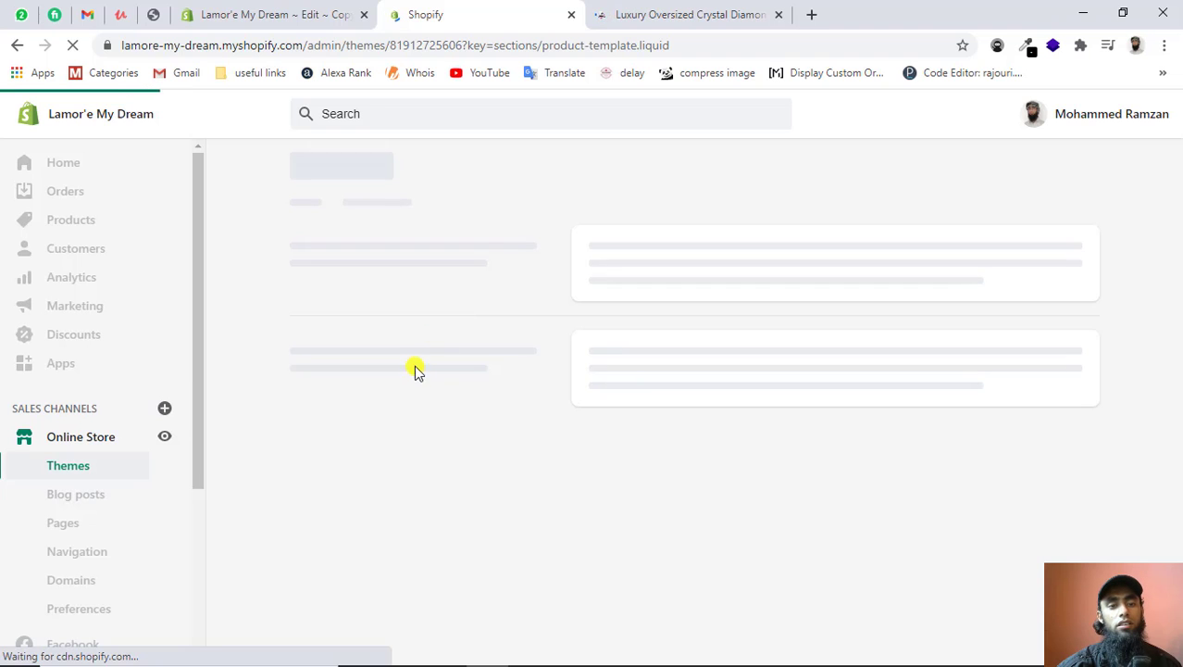
# - Open Edit languages for the live theme Copy of Copy of Brooklyn -mona from the Themes page
pyautogui.click(70, 465)
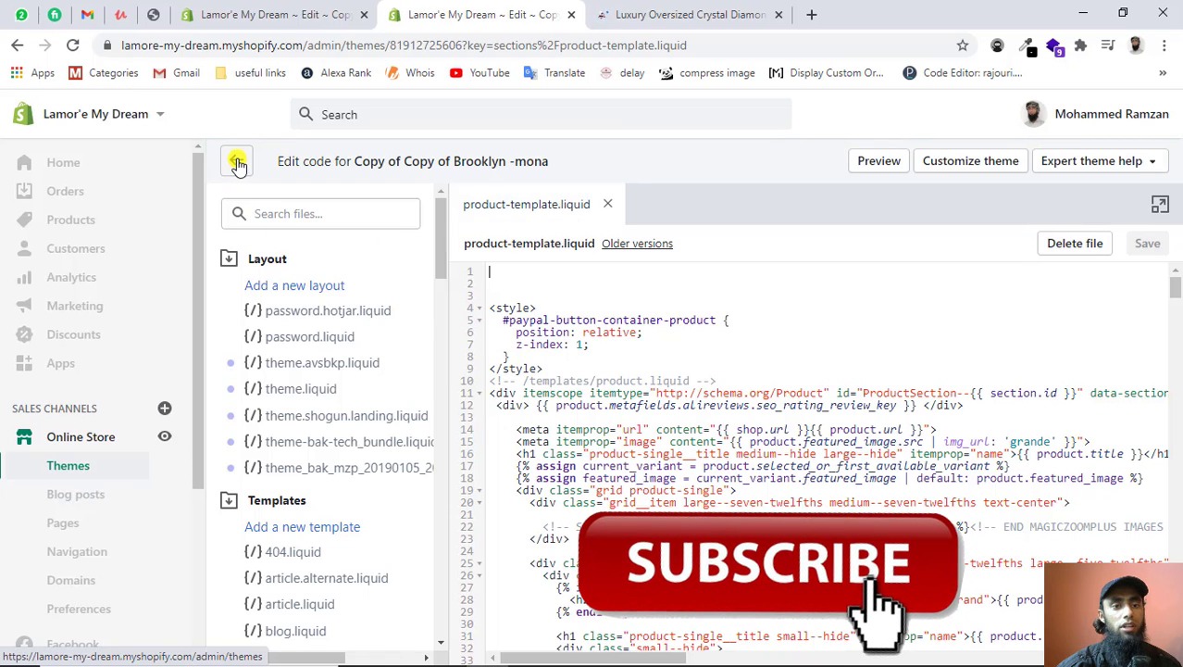
pyautogui.click(237, 162)
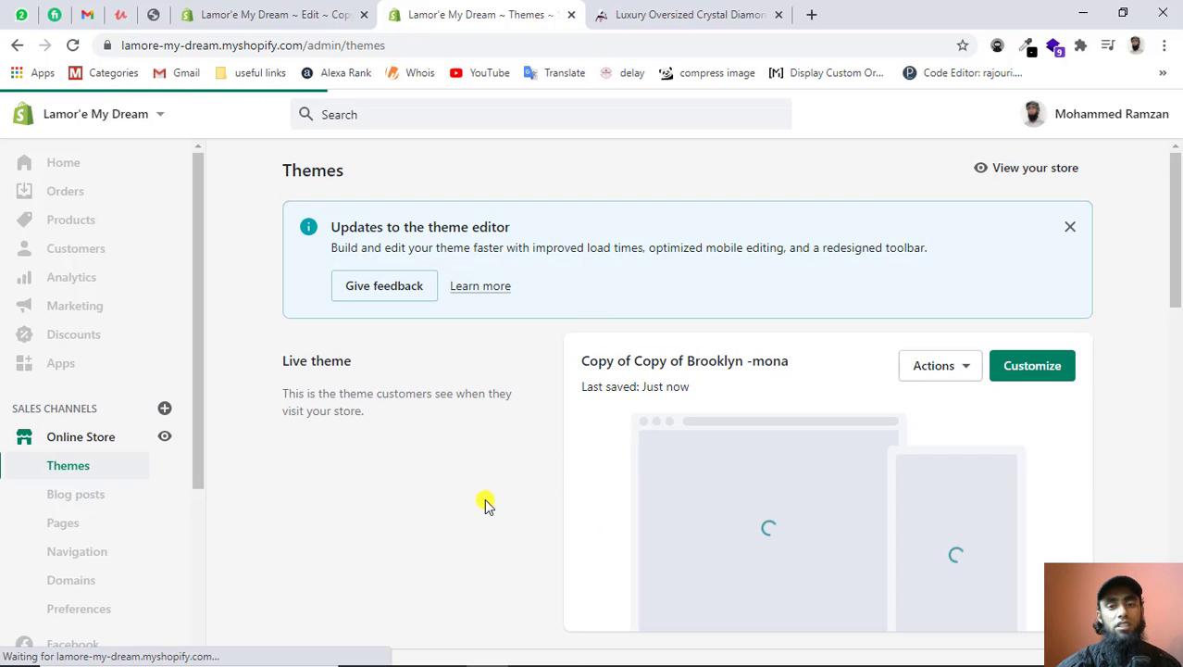
pyautogui.click(967, 370)
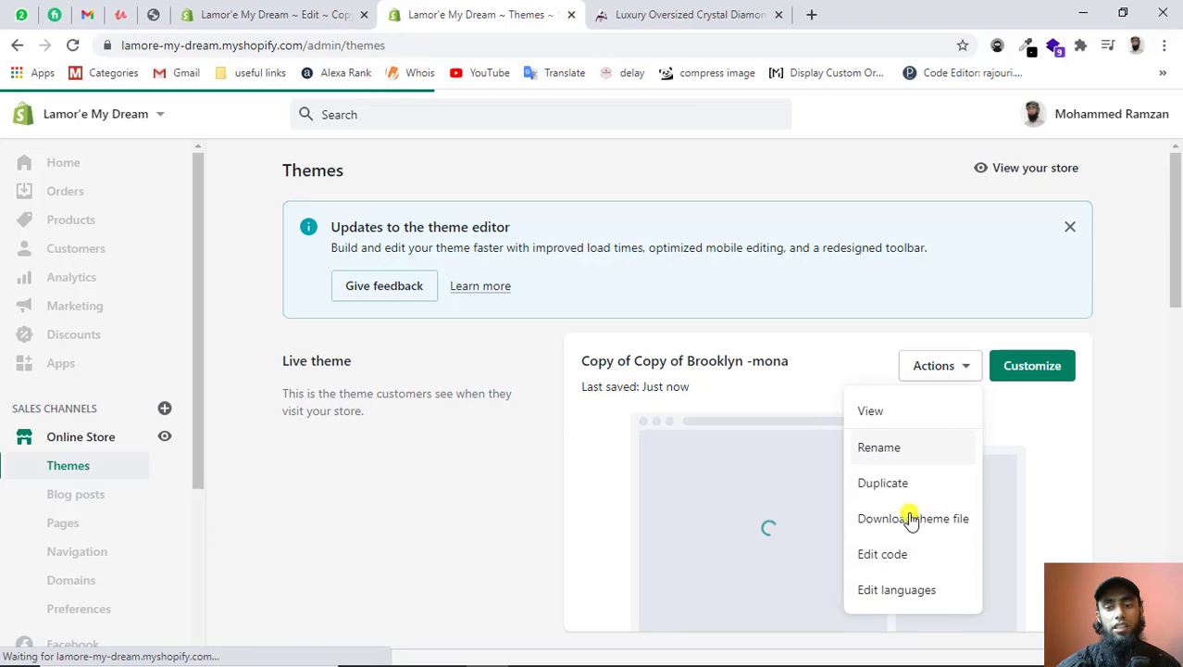
pyautogui.click(884, 593)
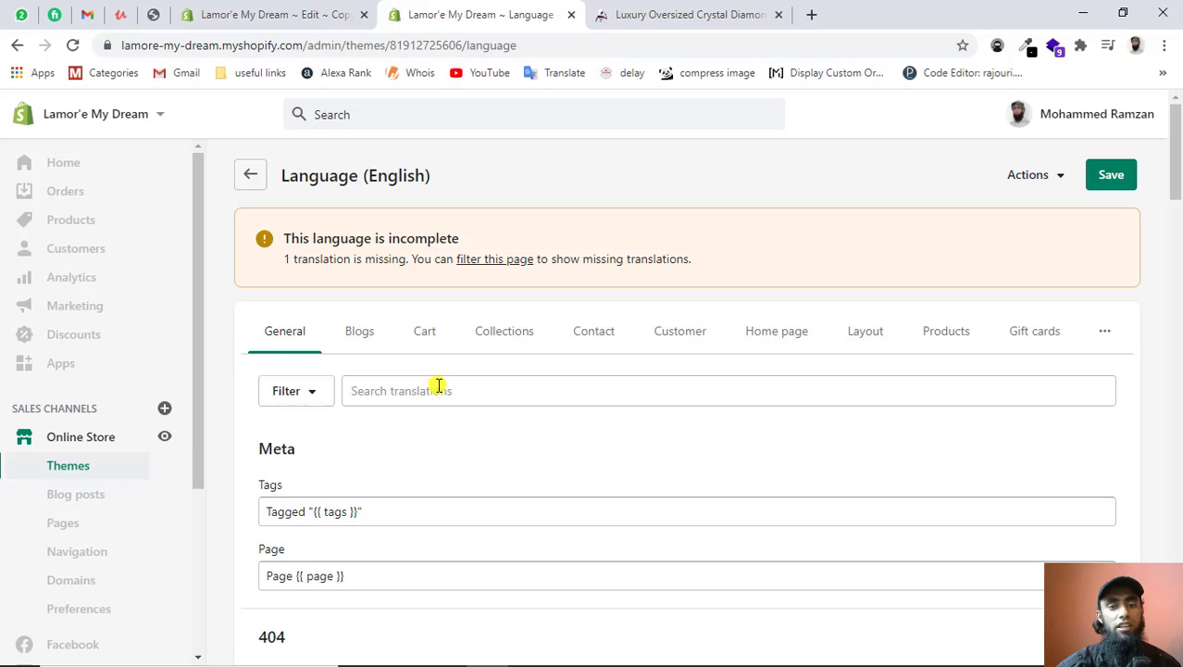
# - Search the translations for 'add to bag' and compare it with the product page's button label
pyautogui.click(439, 390)
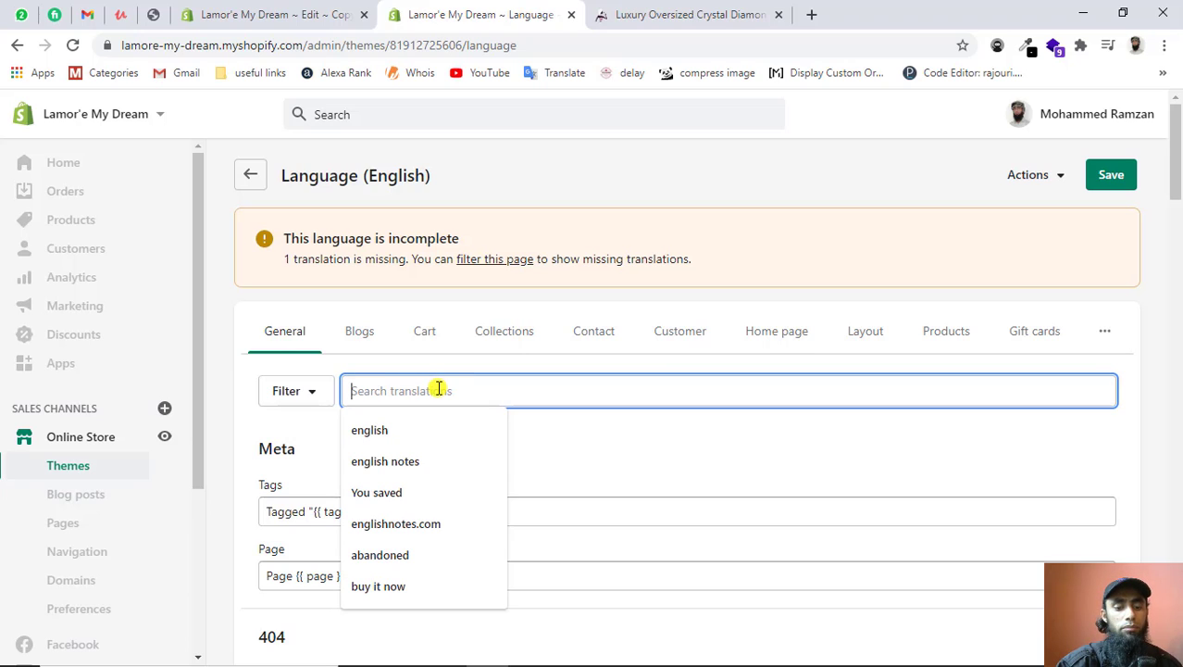
pyautogui.write('add')
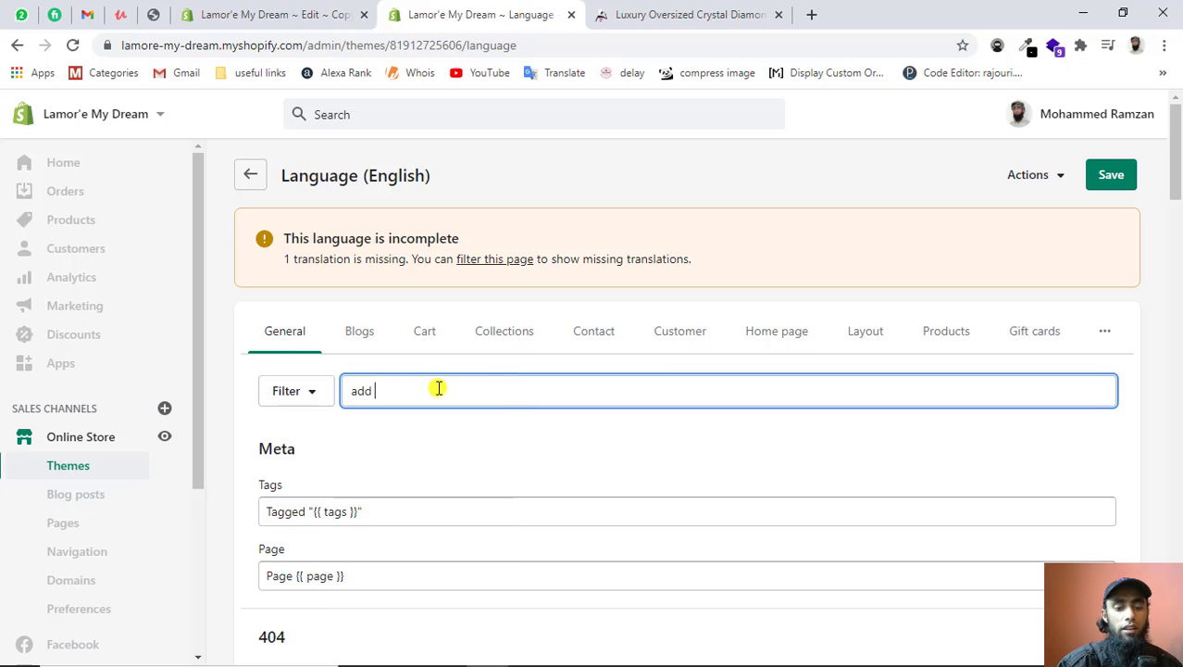
pyautogui.write(' to ba')
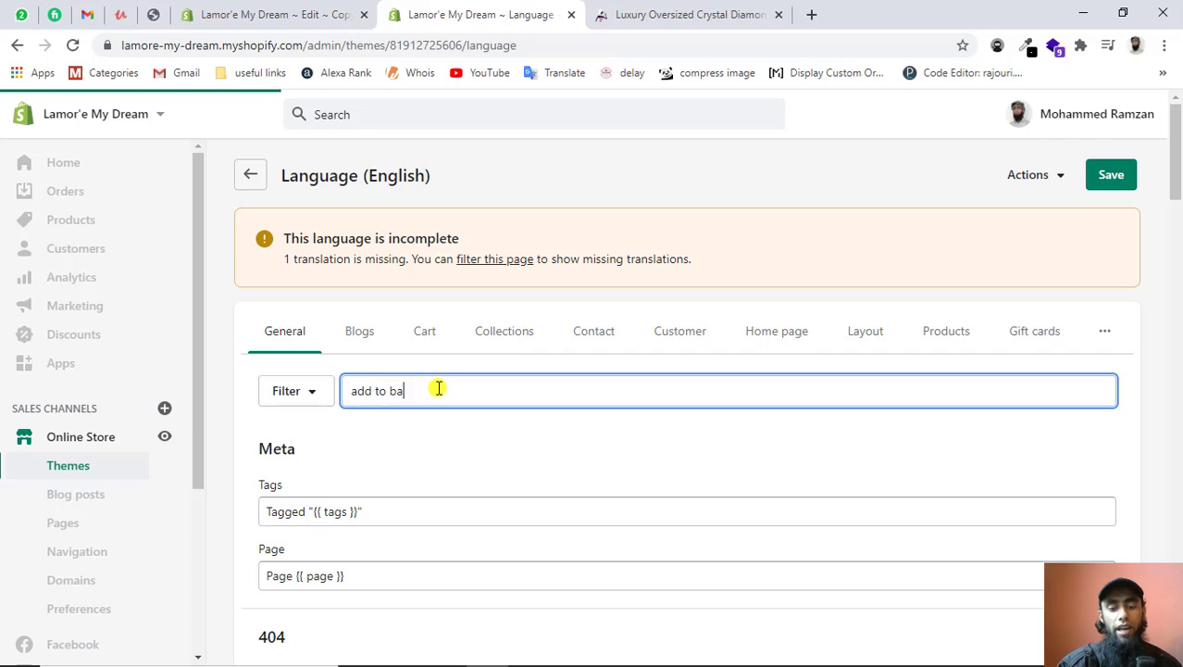
pyautogui.write('g')
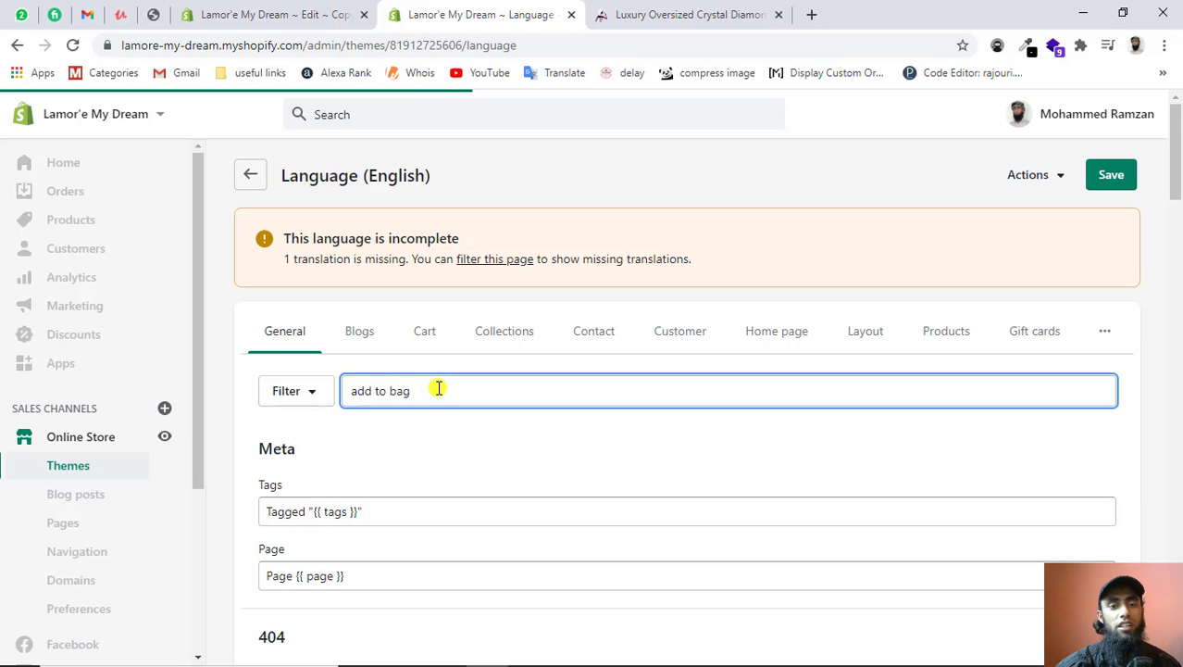
pyautogui.click(687, 13)
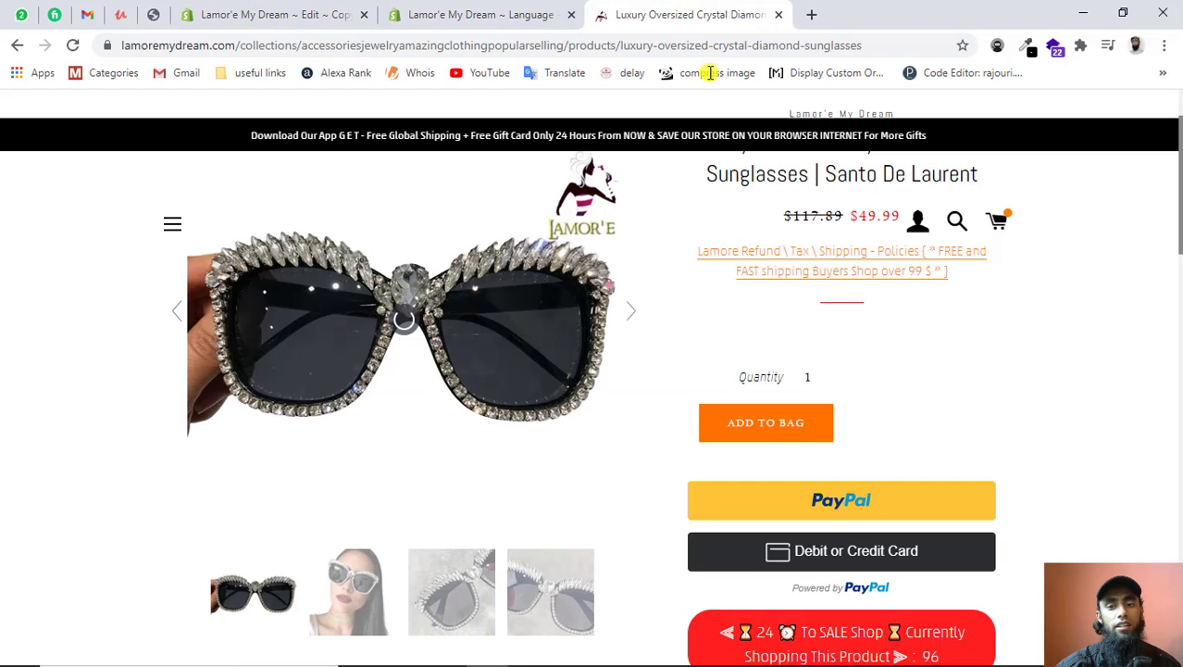
pyautogui.click(436, 18)
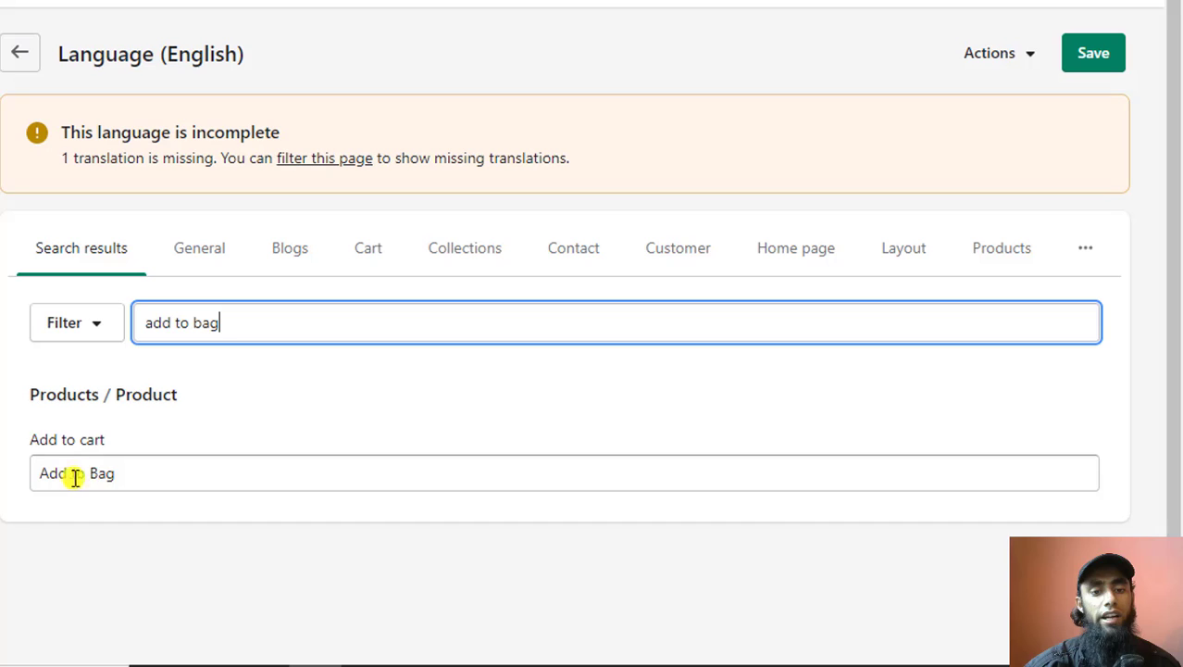
# - Change the Add to cart translation from 'Add to Bag' to 'Add to Cart' and save
pyautogui.click(119, 476)
pyautogui.press('BackSpace')
pyautogui.write('C')
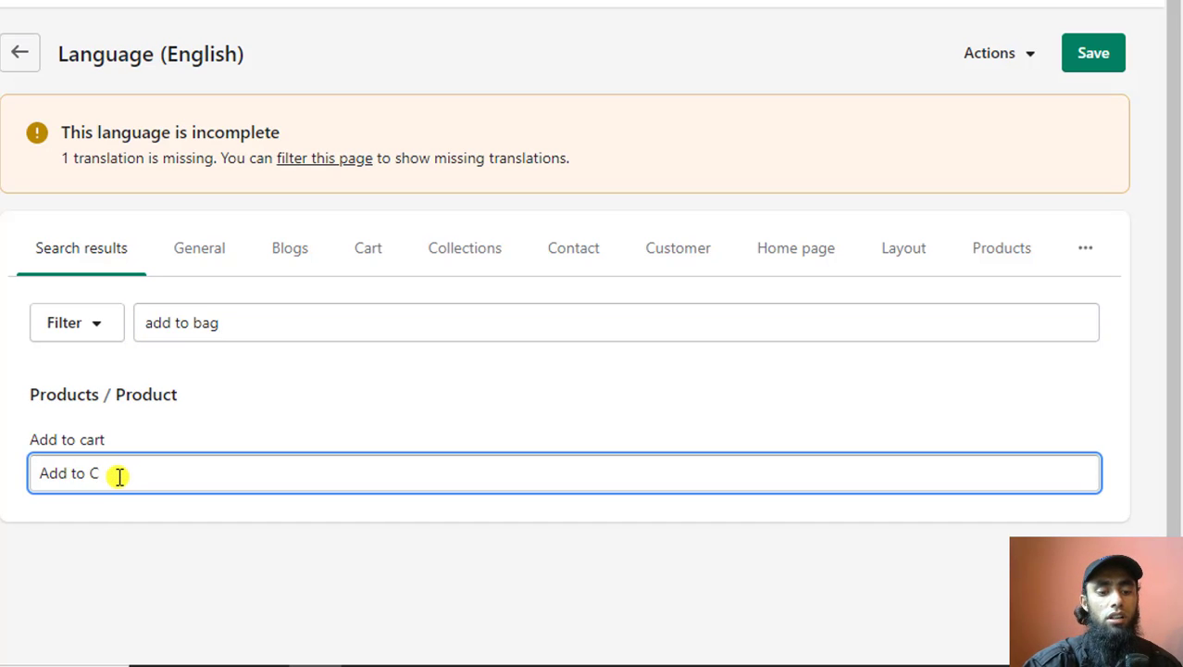
pyautogui.write('art')
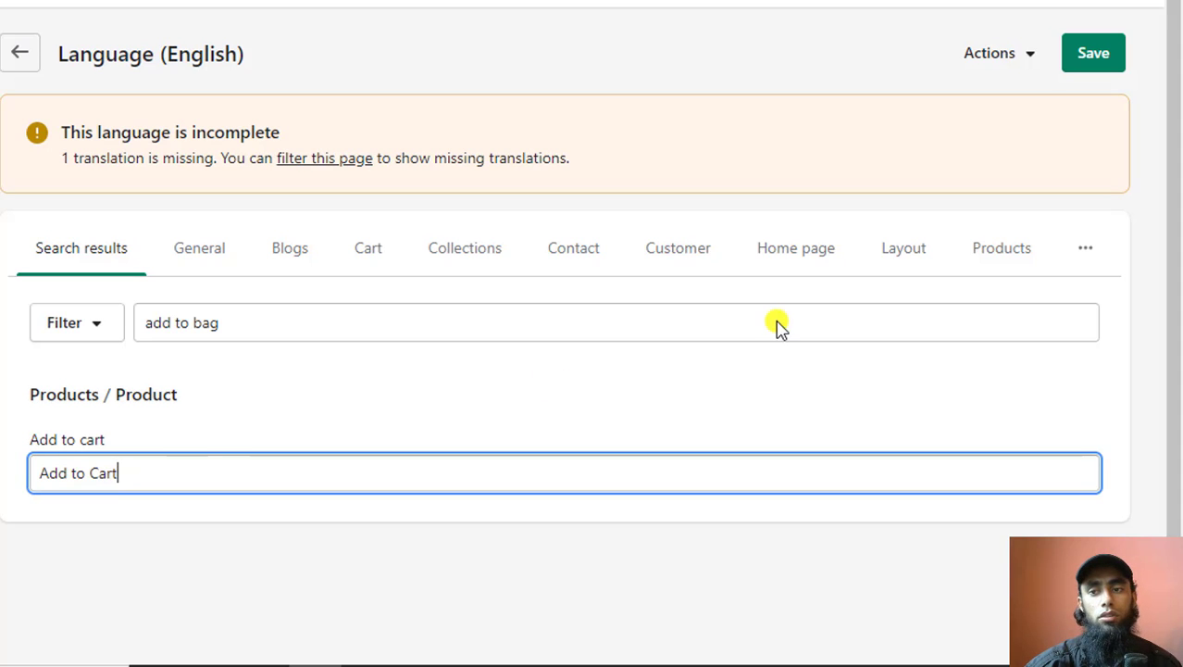
pyautogui.click(1080, 55)
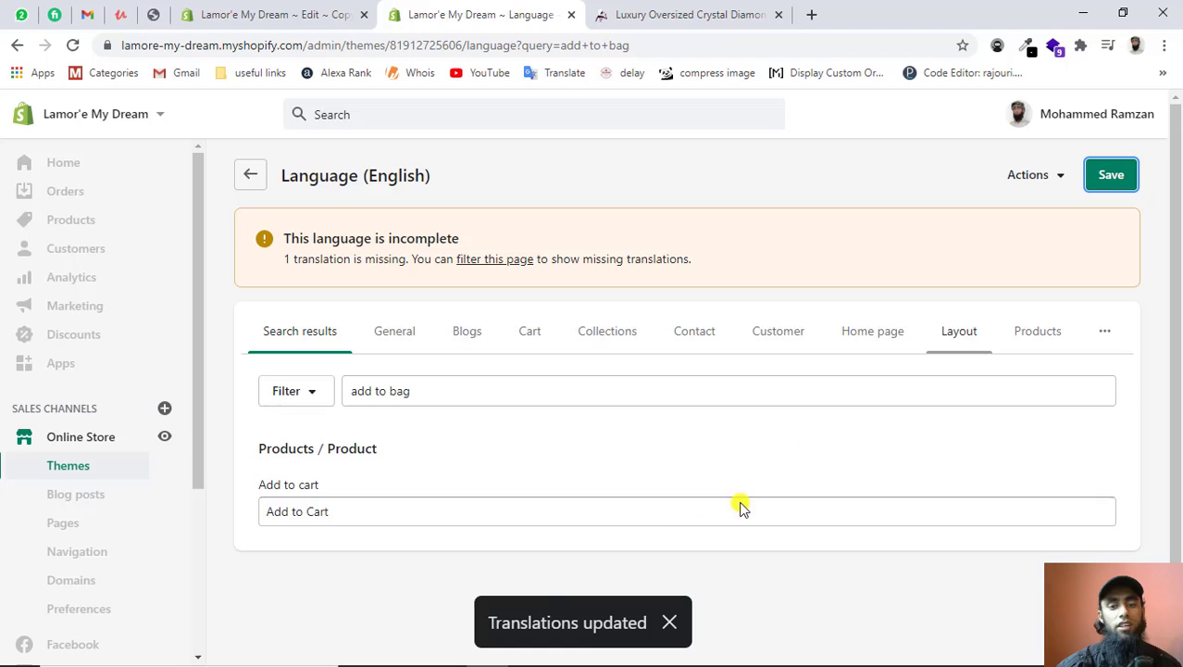
pyautogui.click(719, 13)
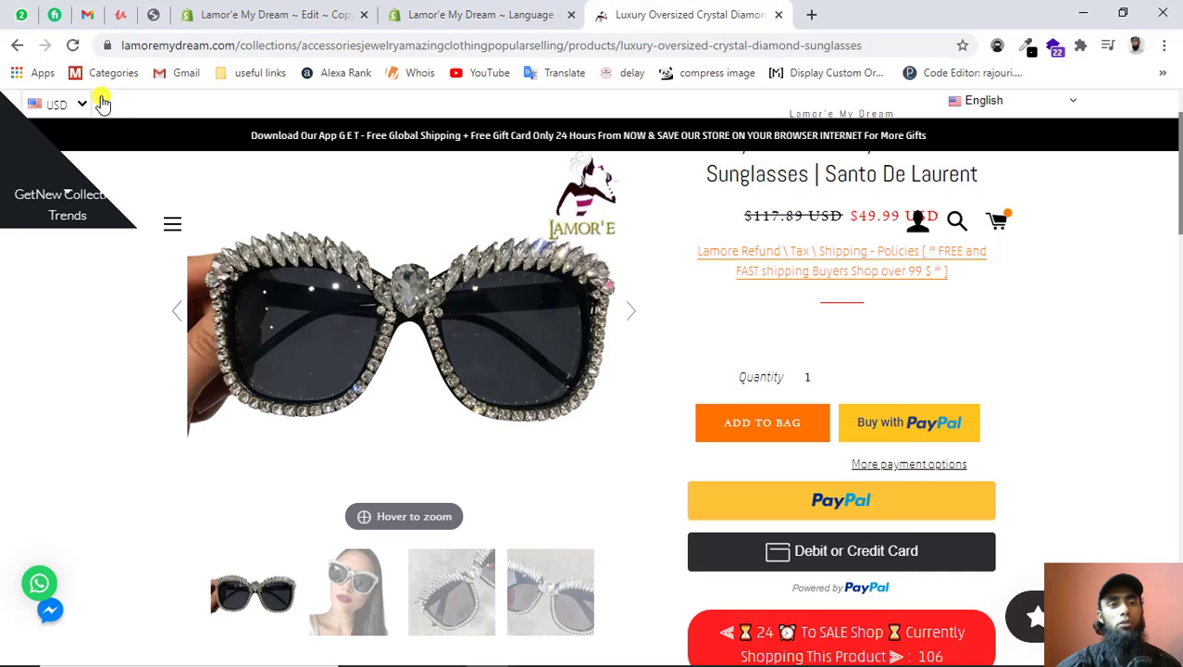
# - Reload the sunglasses page to confirm the ADD TO CART label, then return to product-template.liquid
pyautogui.click(72, 44)
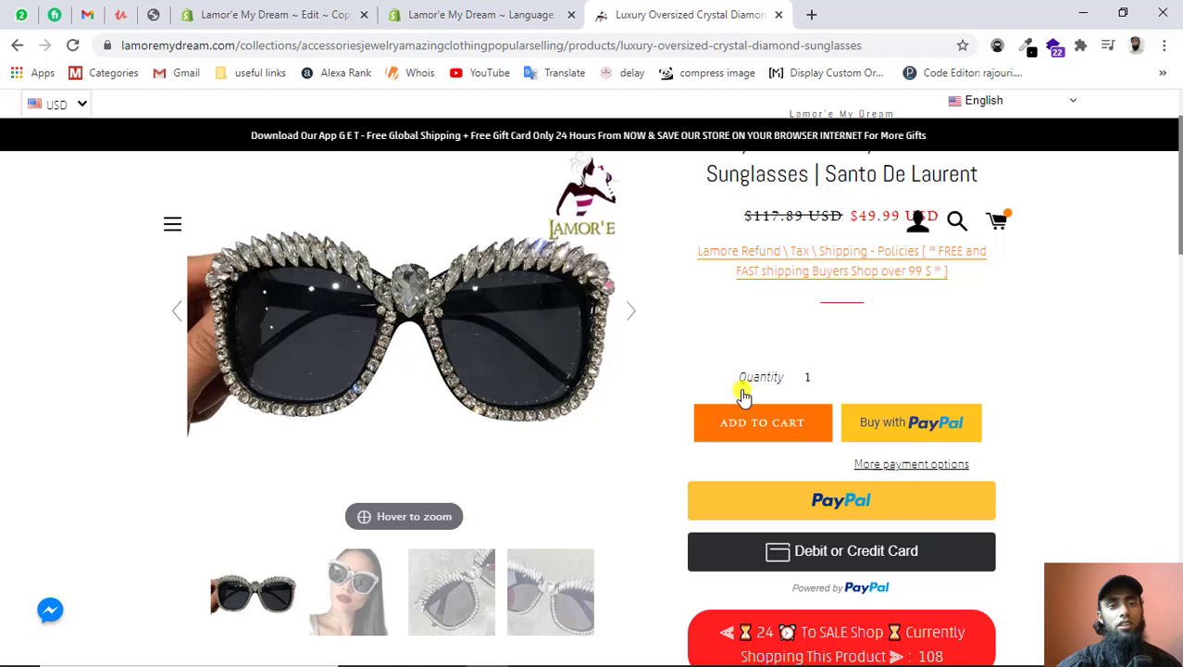
pyautogui.click(250, 17)
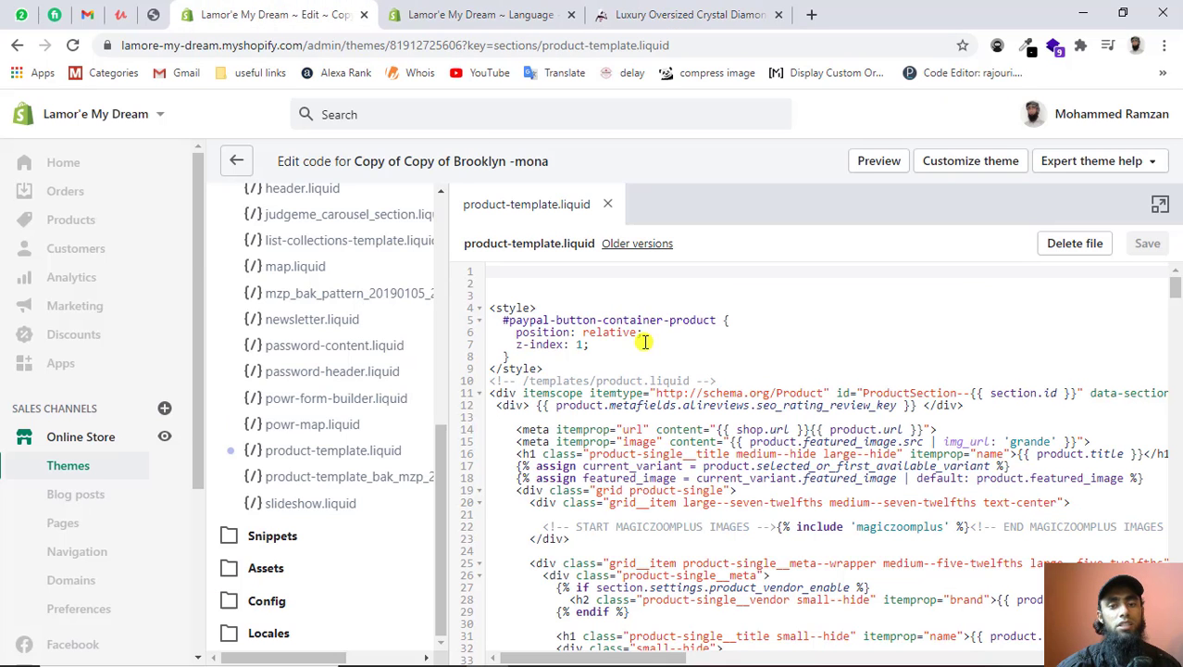
# - Paste the #AddToCart--product-template {display:none;} style block at line 1, save, and reload the product page
pyautogui.click(526, 281)
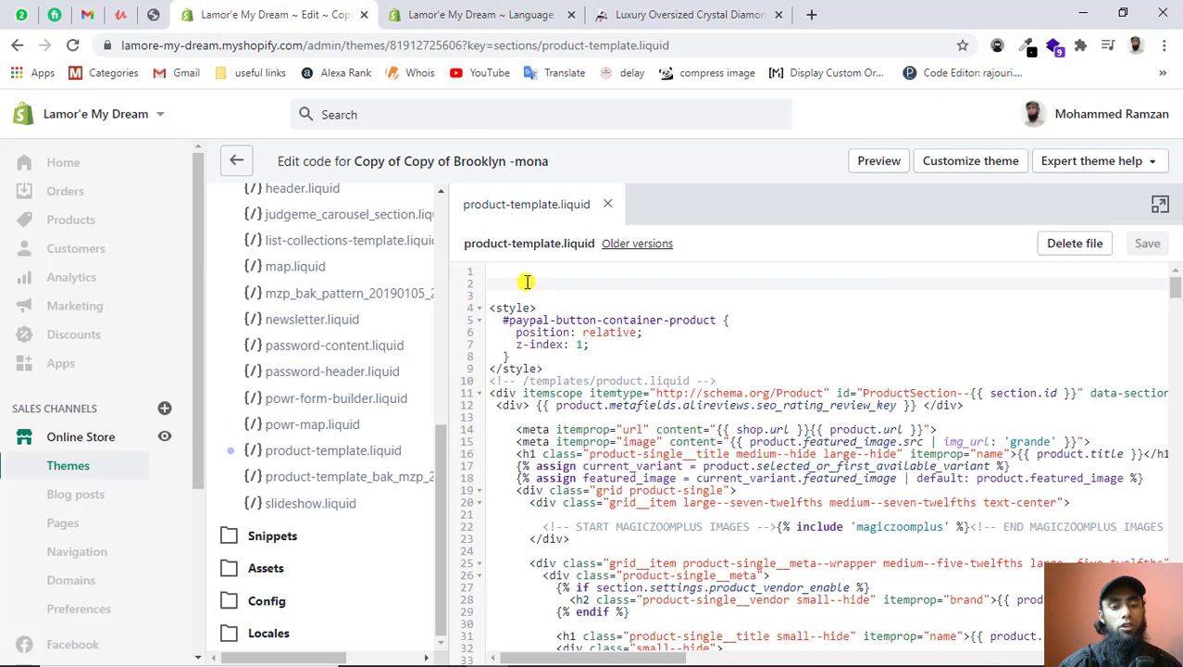
pyautogui.write('<style>   #AddToCart--product-template {     display:none;   } </style>')
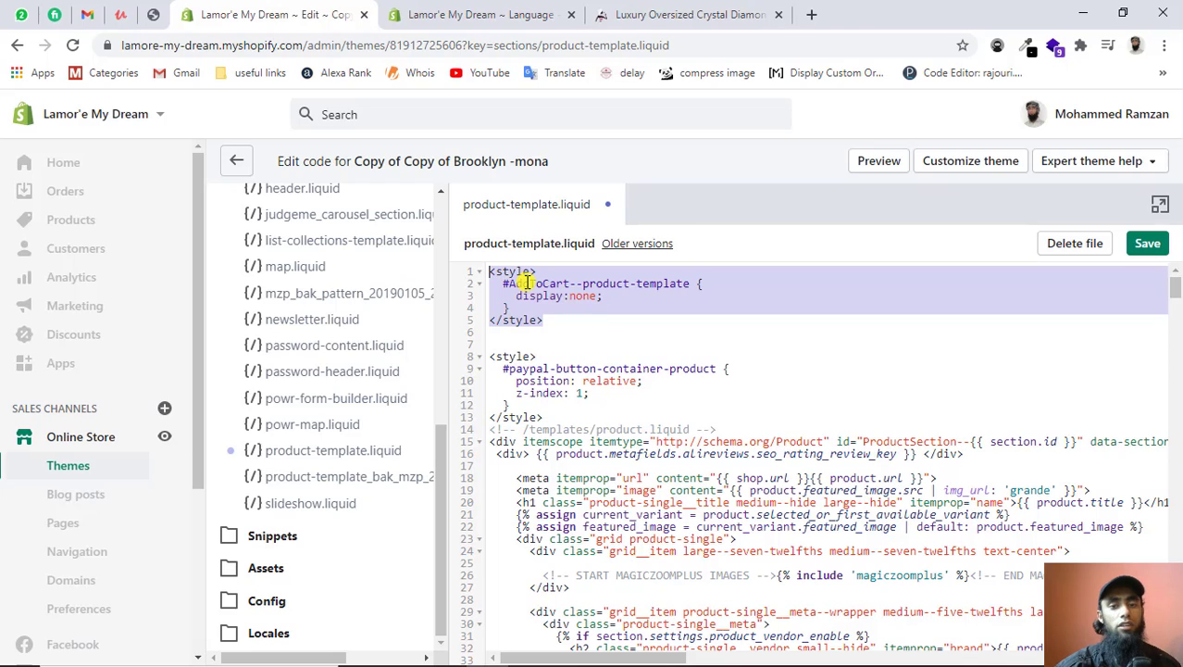
pyautogui.click(526, 283)
pyautogui.click(510, 310)
pyautogui.click(1149, 243)
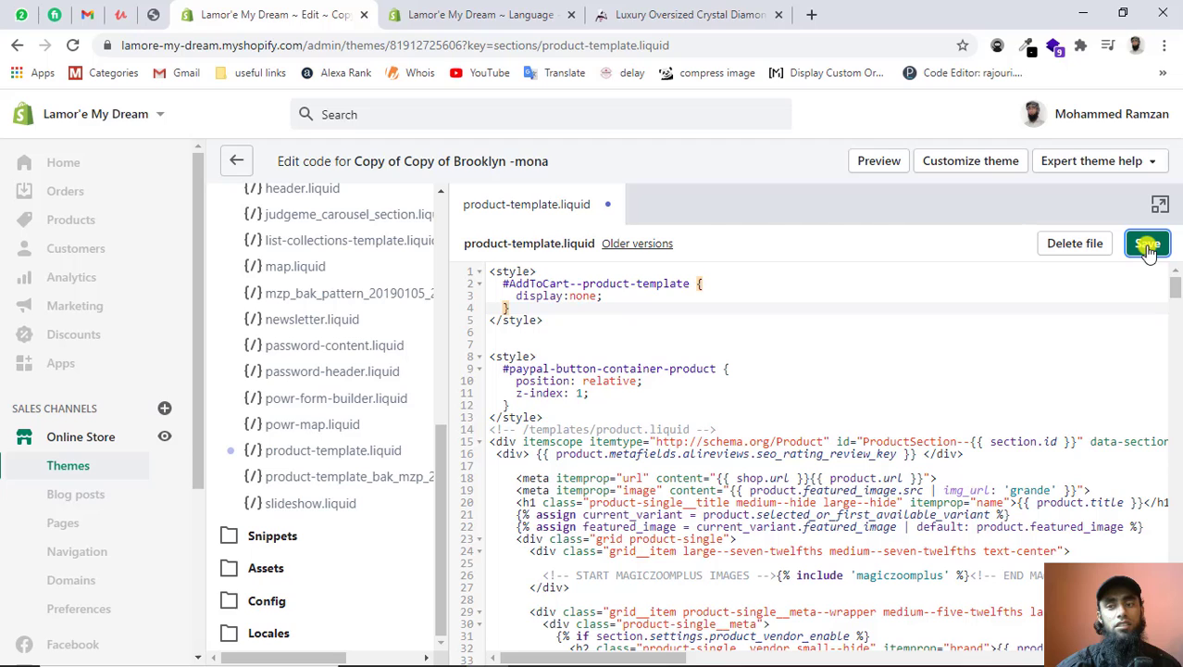
pyautogui.click(656, 11)
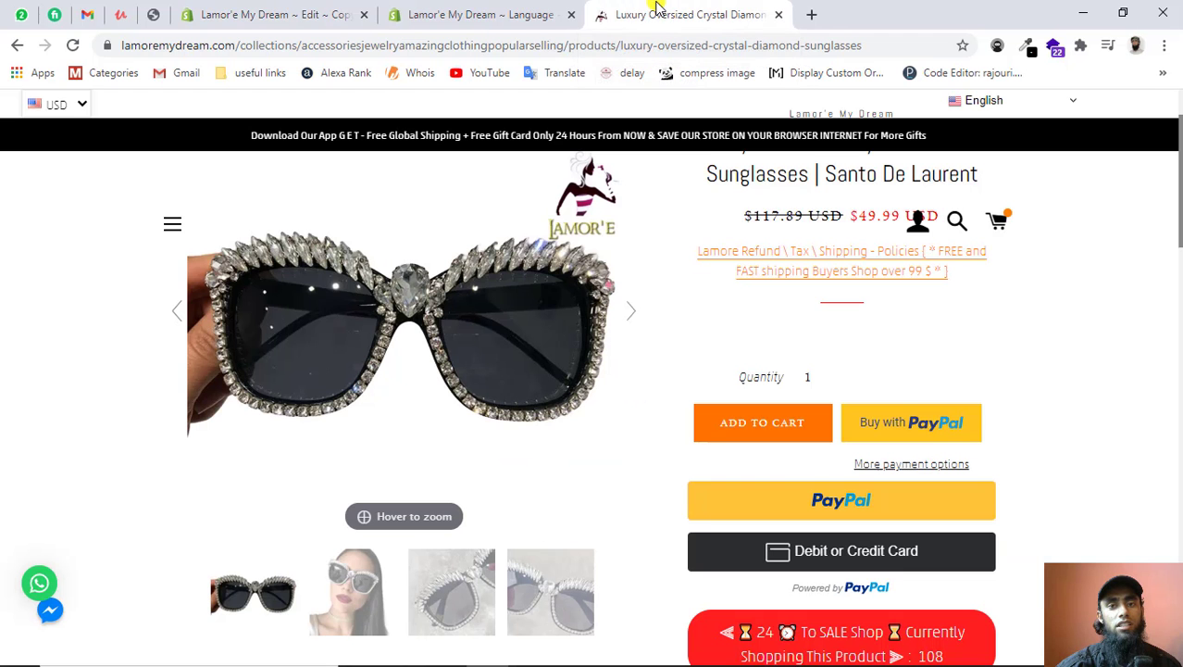
pyautogui.click(73, 46)
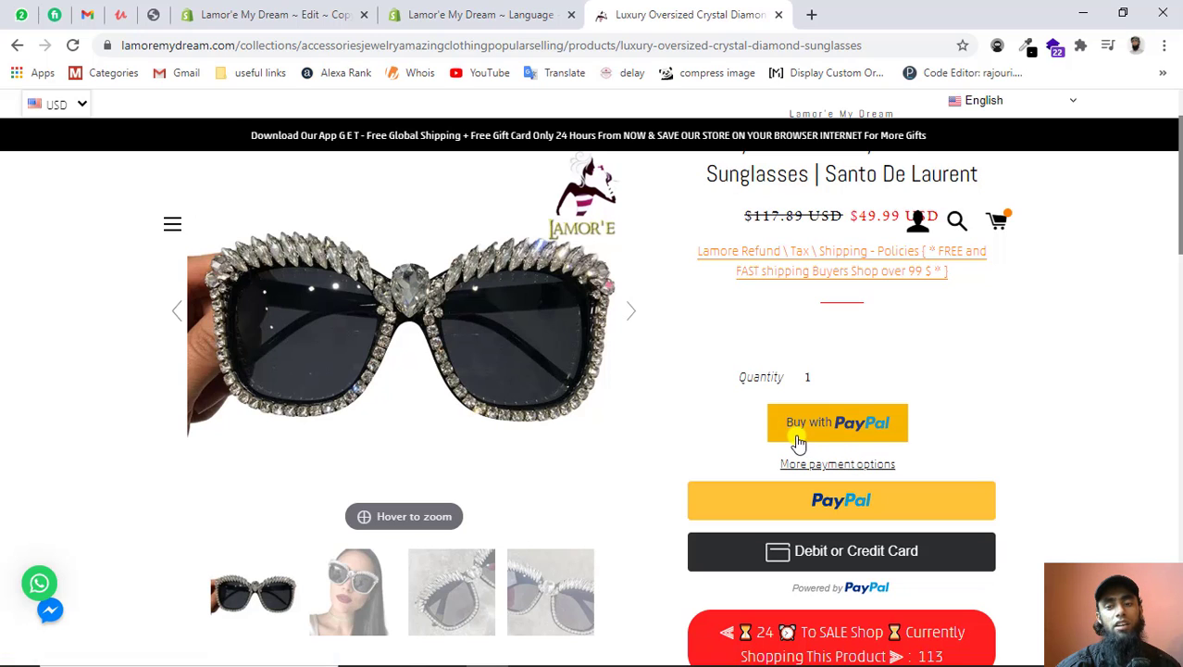
# - Replace 'Cart' with 'Bag' in the Add to cart translation so it reads 'Add to Bag', and save
pyautogui.click(408, 13)
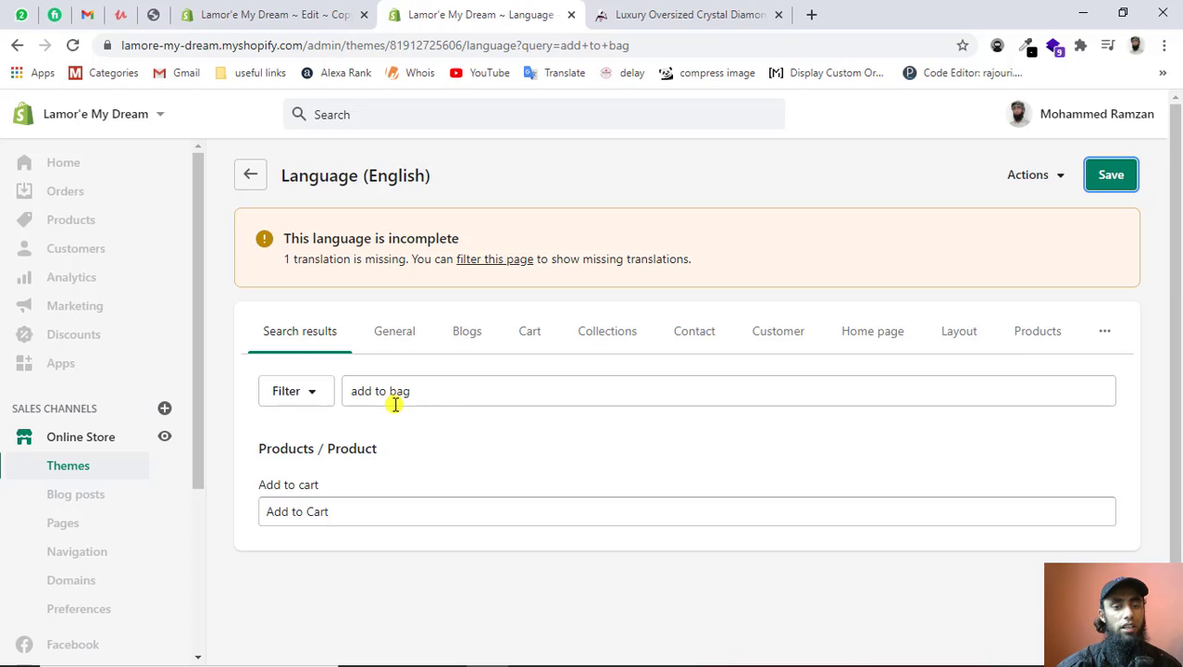
pyautogui.click(429, 392)
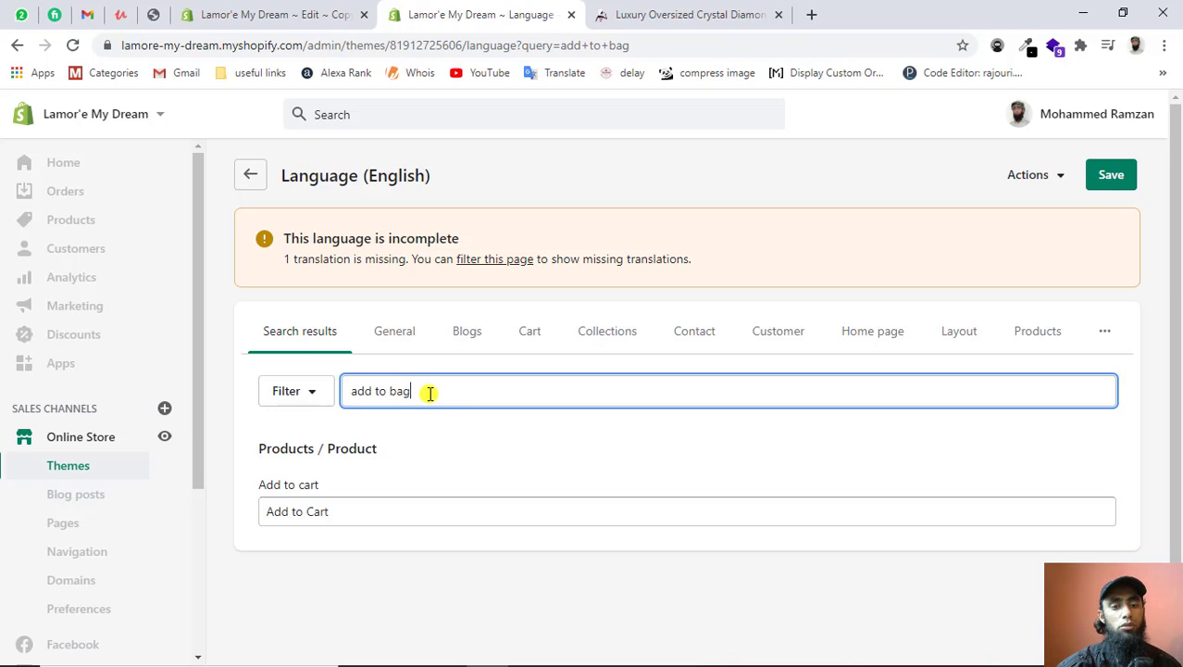
pyautogui.click(323, 512)
pyautogui.moveTo(326, 512); pyautogui.dragTo(308, 514)
pyautogui.press('BackSpace')
pyautogui.write('bag')
pyautogui.press('BackSpace')
pyautogui.press('BackSpace')
pyautogui.press('BackSpace')
pyautogui.write('Bag')
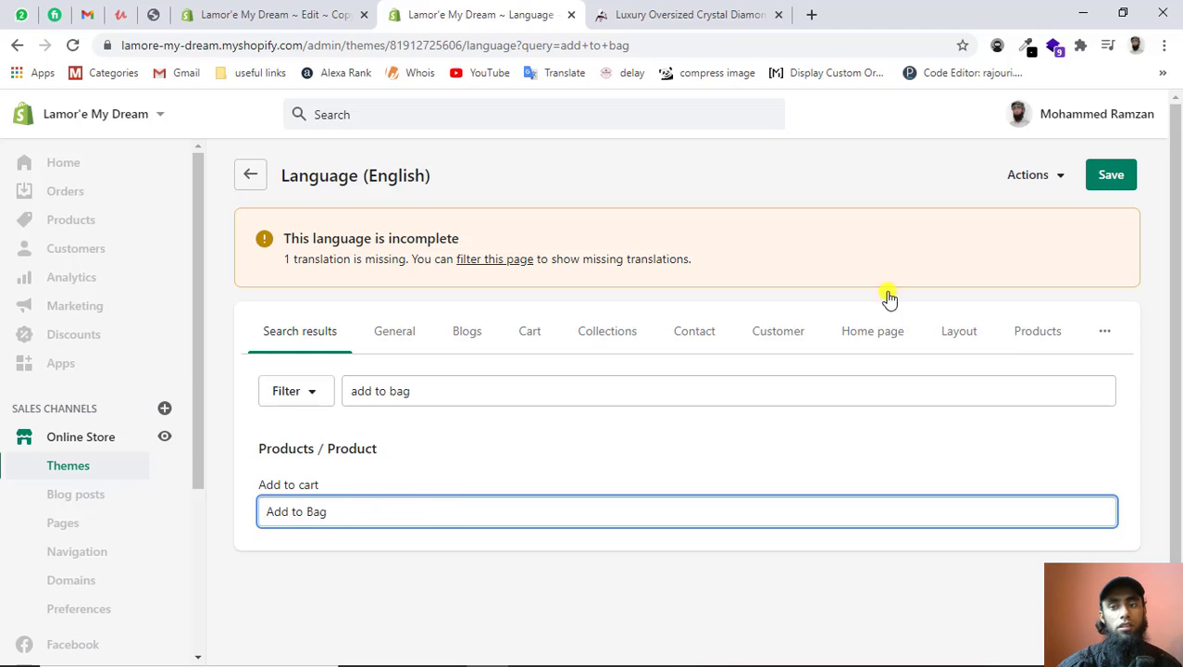
pyautogui.click(1104, 178)
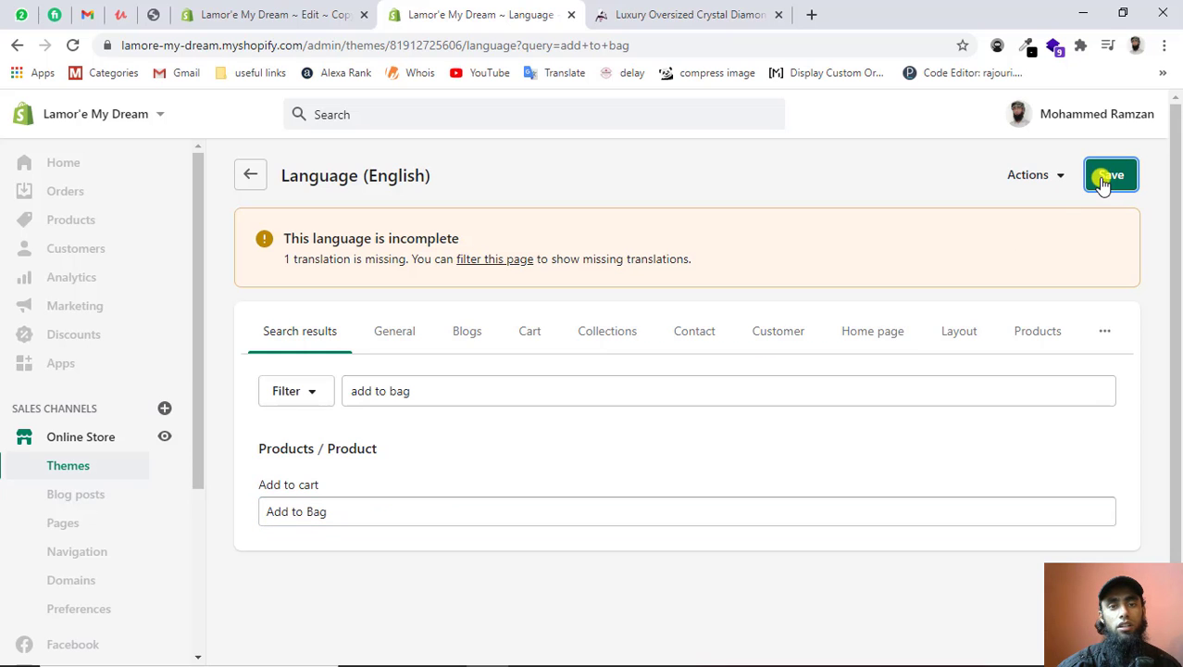
pyautogui.click(264, 14)
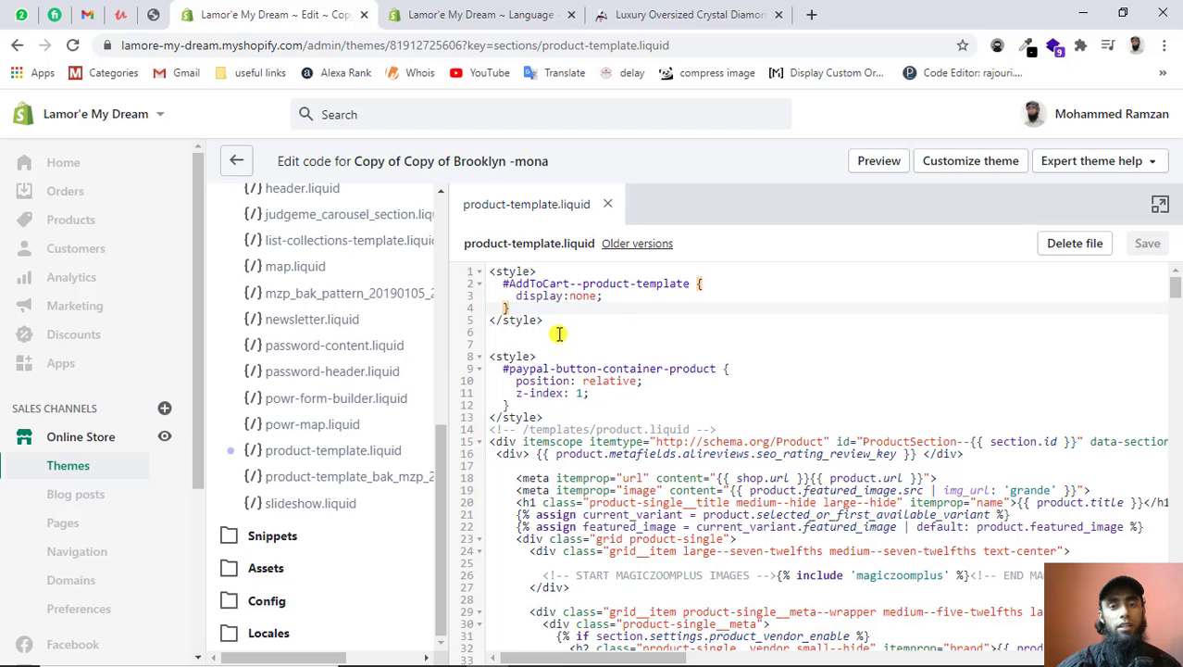
# - Delete the hiding style block on lines 1–5, save, and reload the sunglasses page
pyautogui.moveTo(544, 320); pyautogui.dragTo(488, 271)
pyautogui.press('BackSpace')
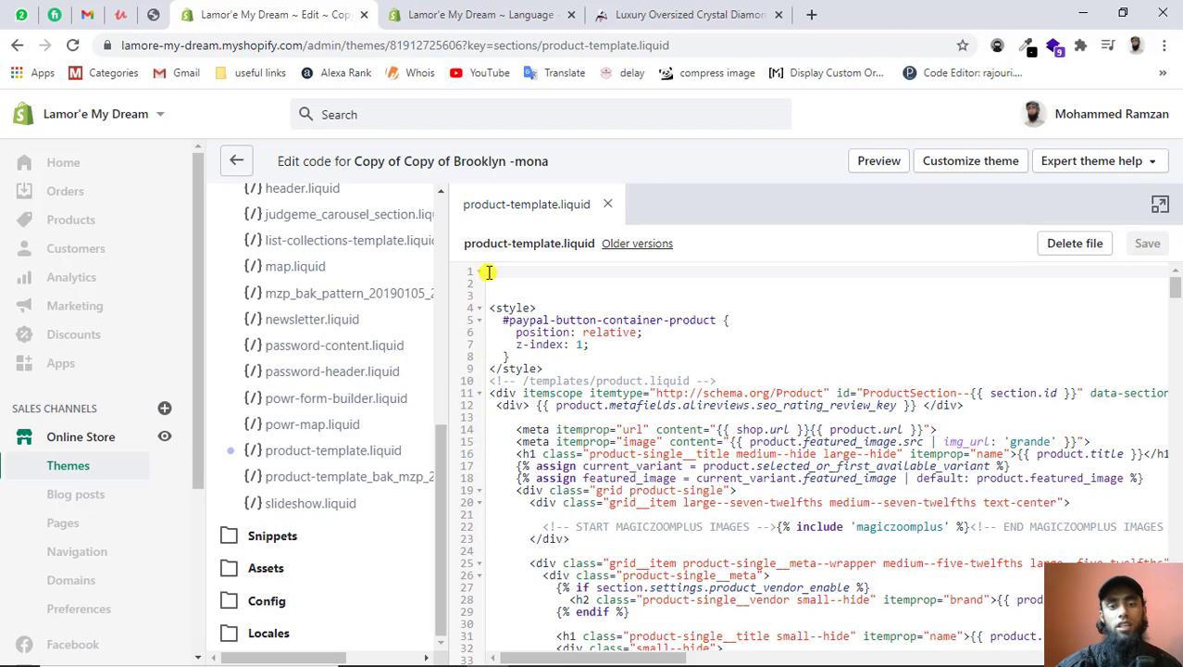
pyautogui.click(1158, 249)
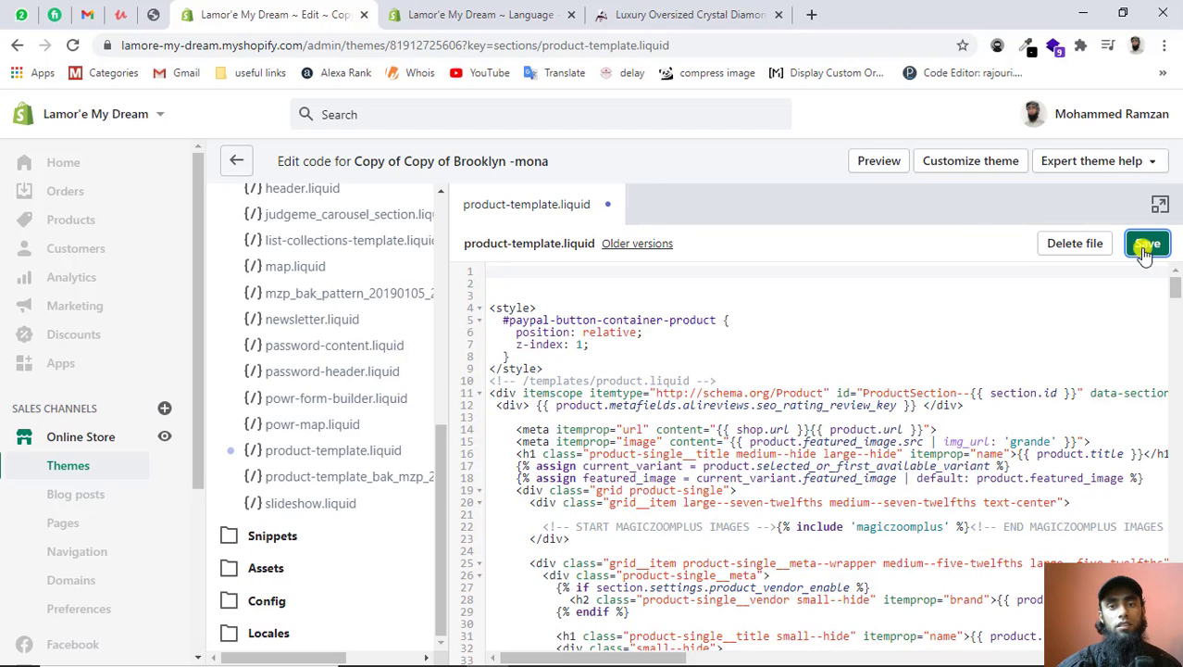
pyautogui.click(651, 11)
pyautogui.click(72, 44)
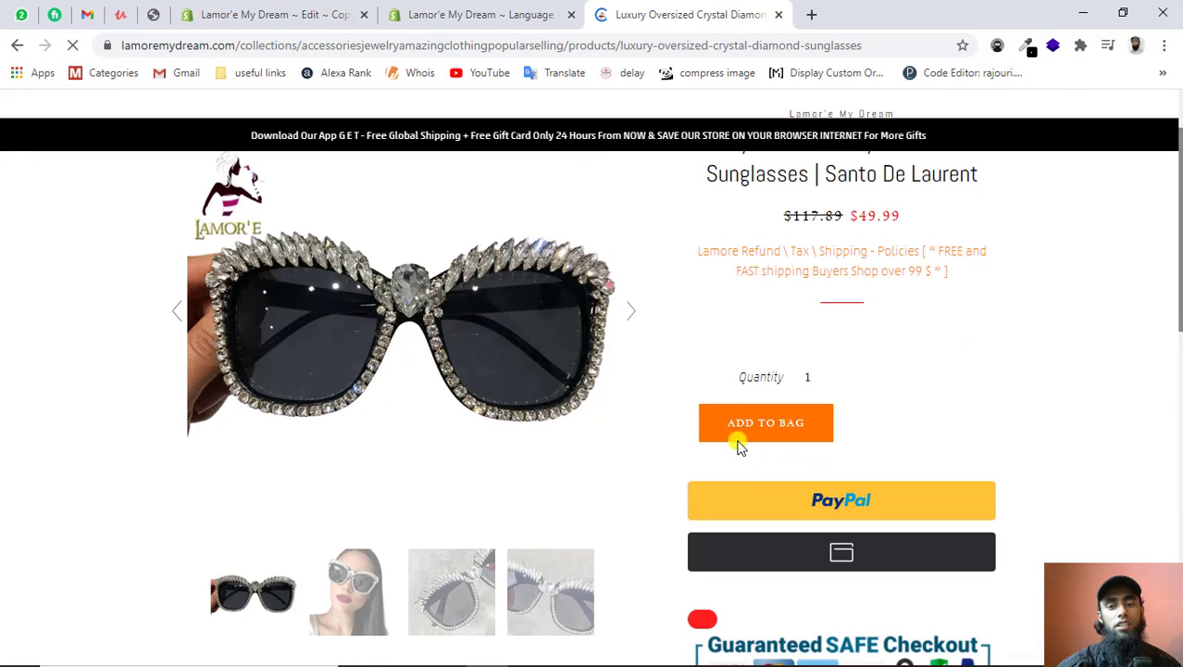
# - Paste the #AddToCart--product-template display:none style block back at line 1 of product-template.liquid
pyautogui.click(290, 9)
pyautogui.click(541, 271)
pyautogui.write('<style>   #AddToCart--product-template {     display: none;   } </style>')
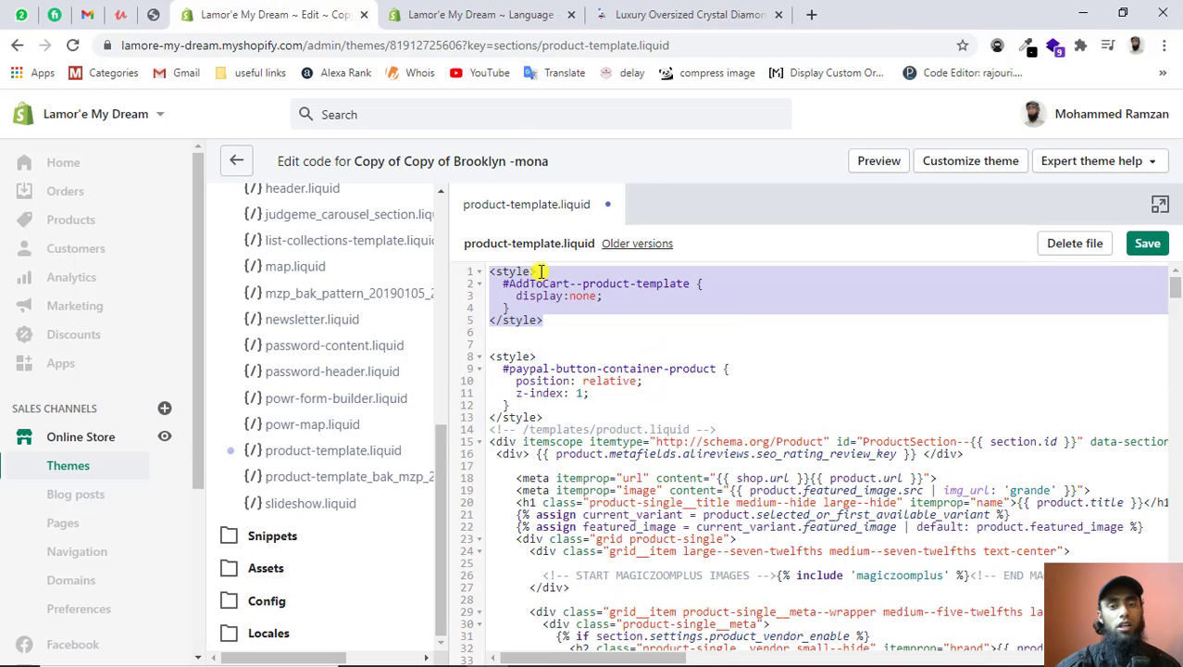
# - Save the template with the hiding CSS and reload the sunglasses page to confirm only PayPal buttons show
pyautogui.click(1145, 242)
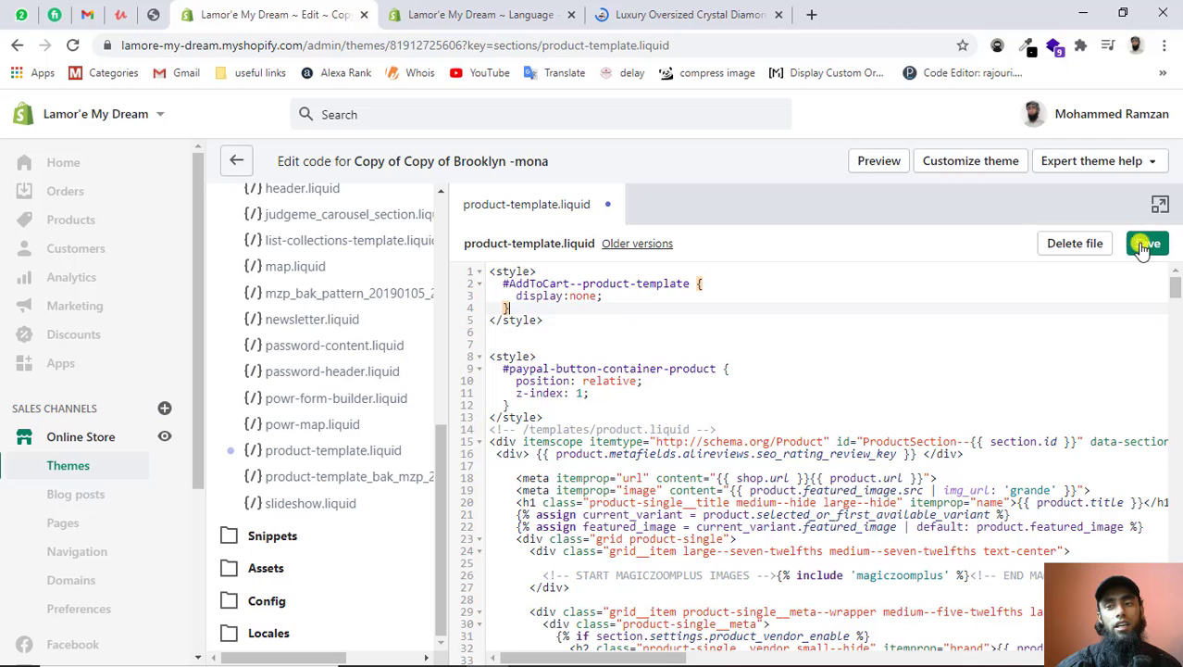
pyautogui.click(721, 9)
pyautogui.click(73, 44)
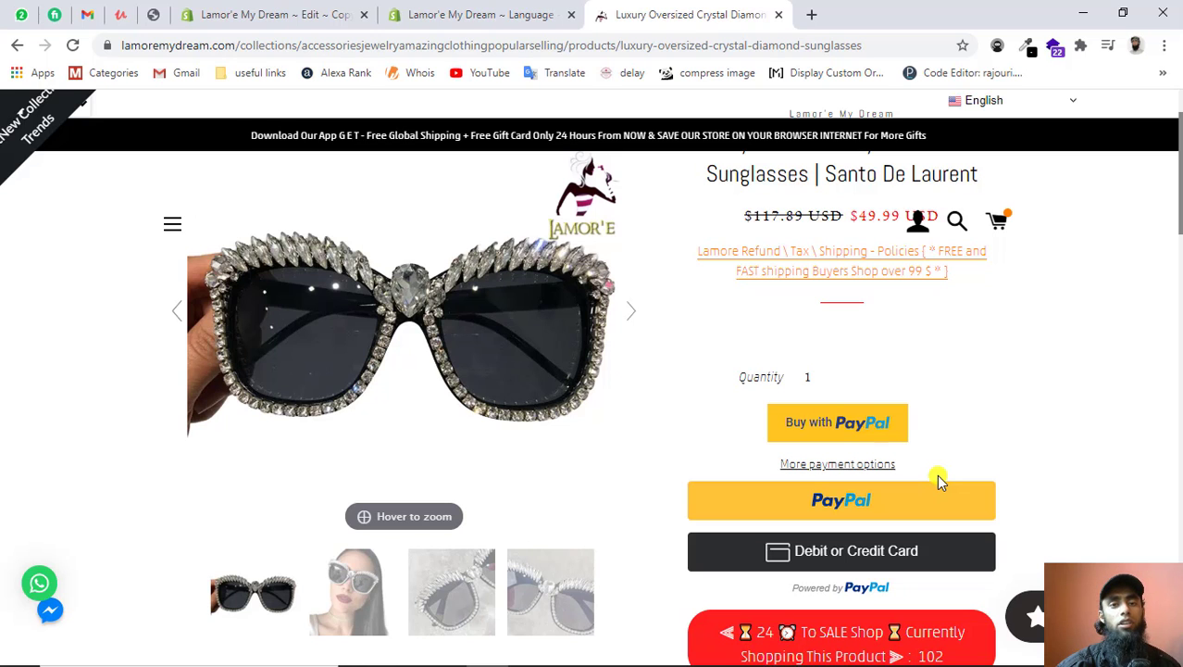
pyautogui.click(276, 14)
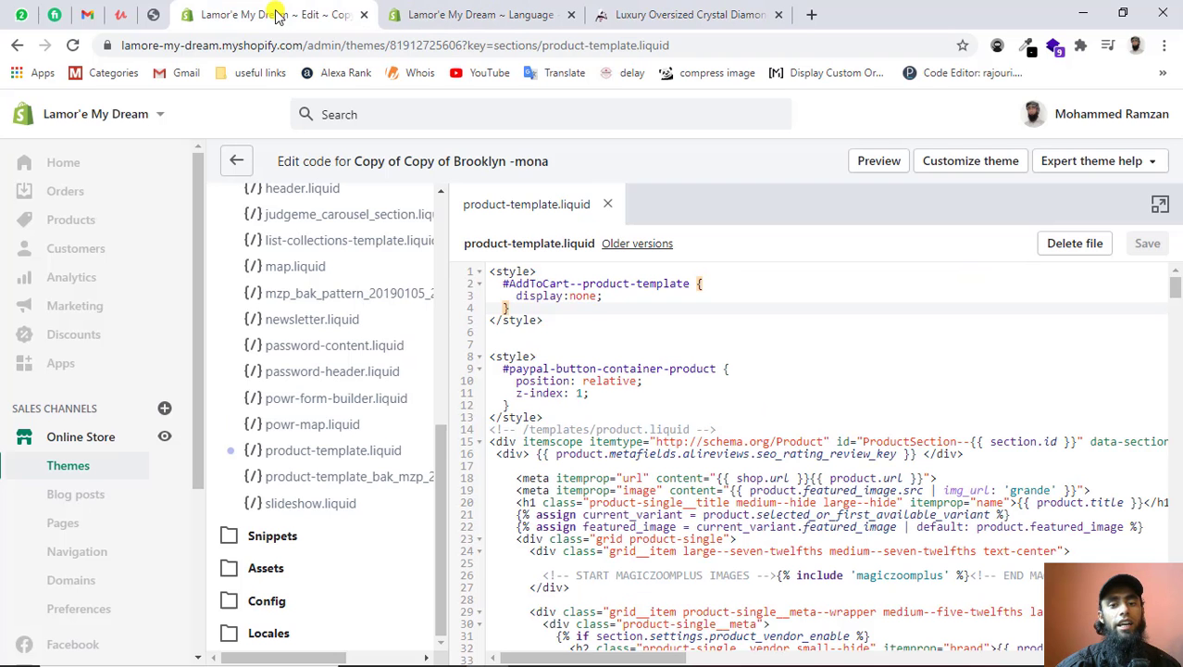